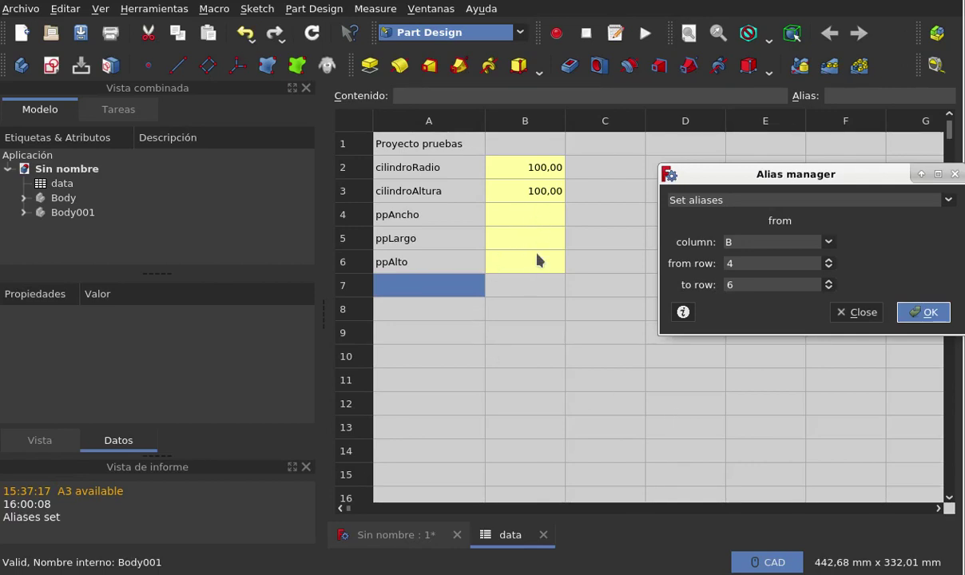
# Enter 50, 70 and 90 in B4–B6 for ppAncho, ppLargo and ppAlto, then close the alias manager
pyautogui.click(502, 220)
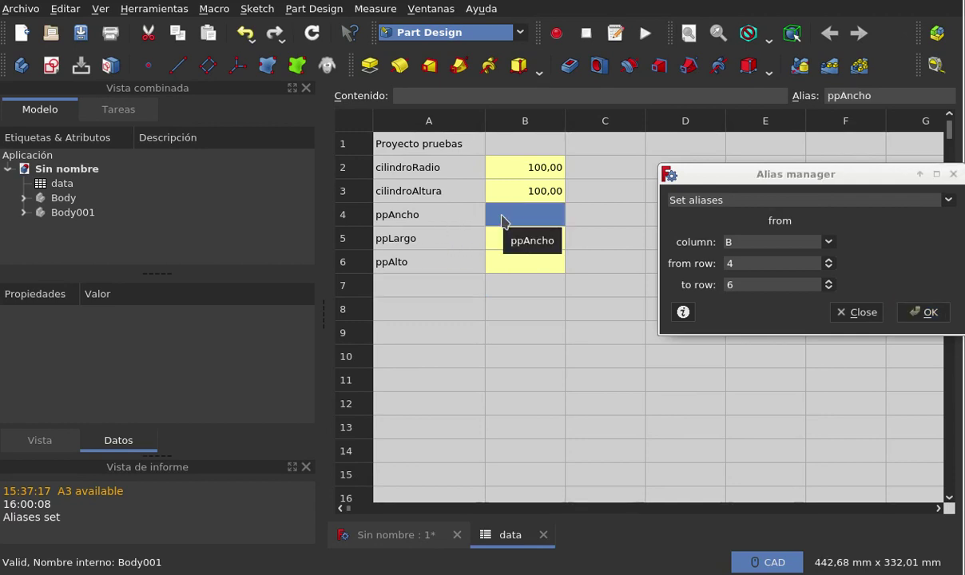
pyautogui.write('50')
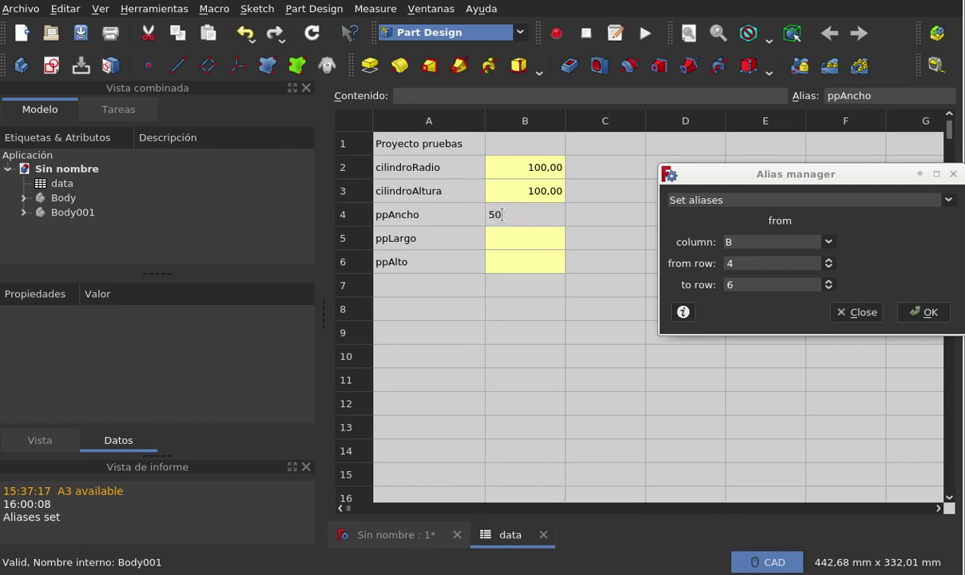
pyautogui.press('Return')
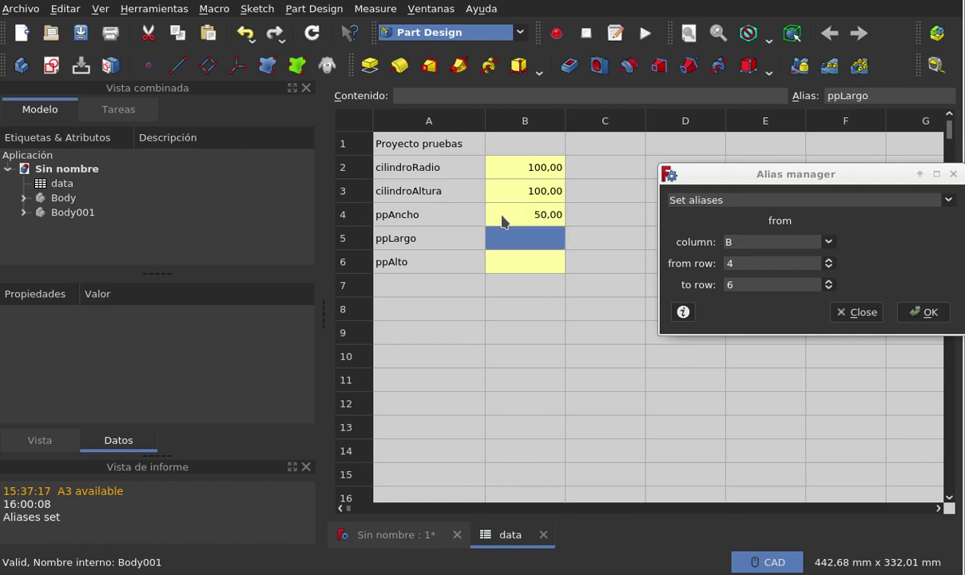
pyautogui.write('70')
pyautogui.press('Return')
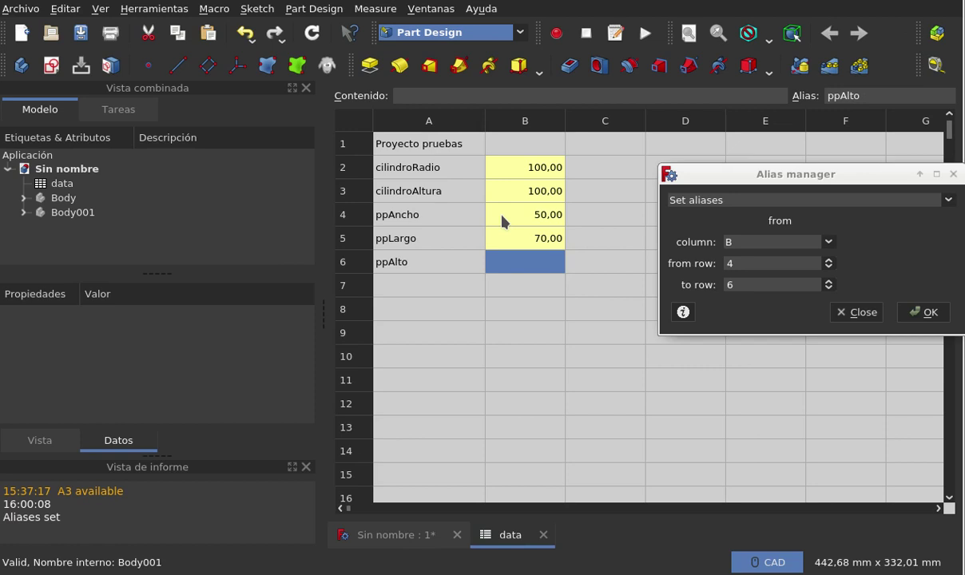
pyautogui.write('90')
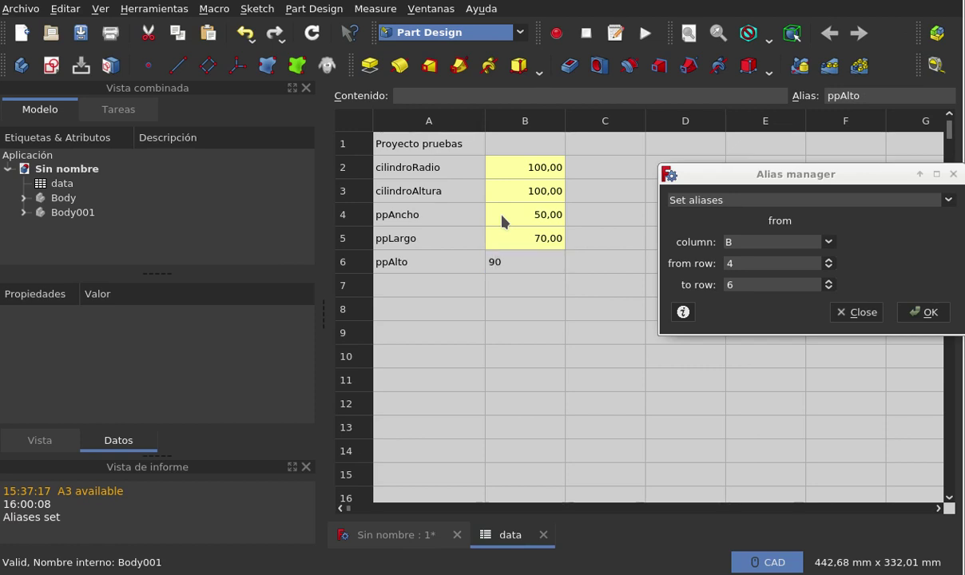
pyautogui.press('Return')
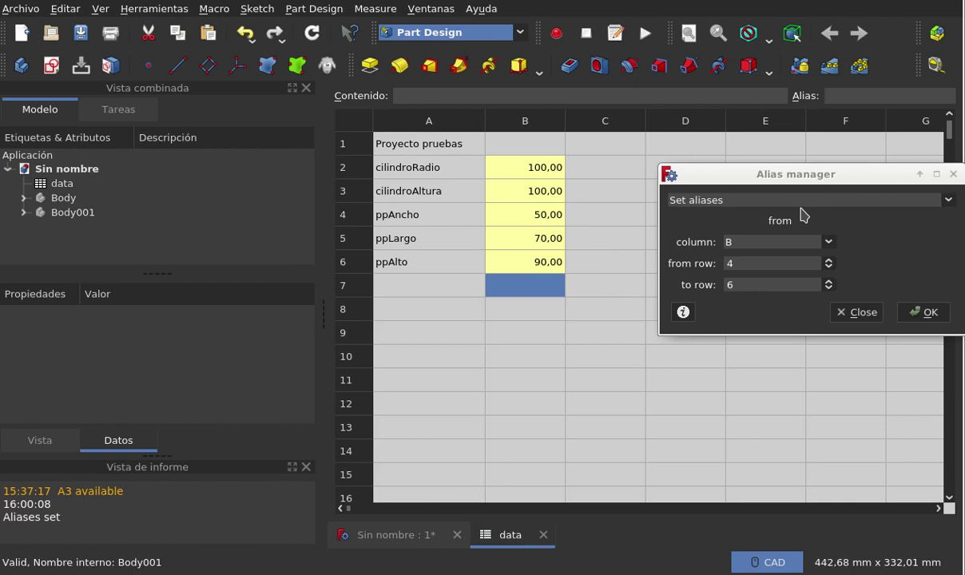
pyautogui.click(861, 312)
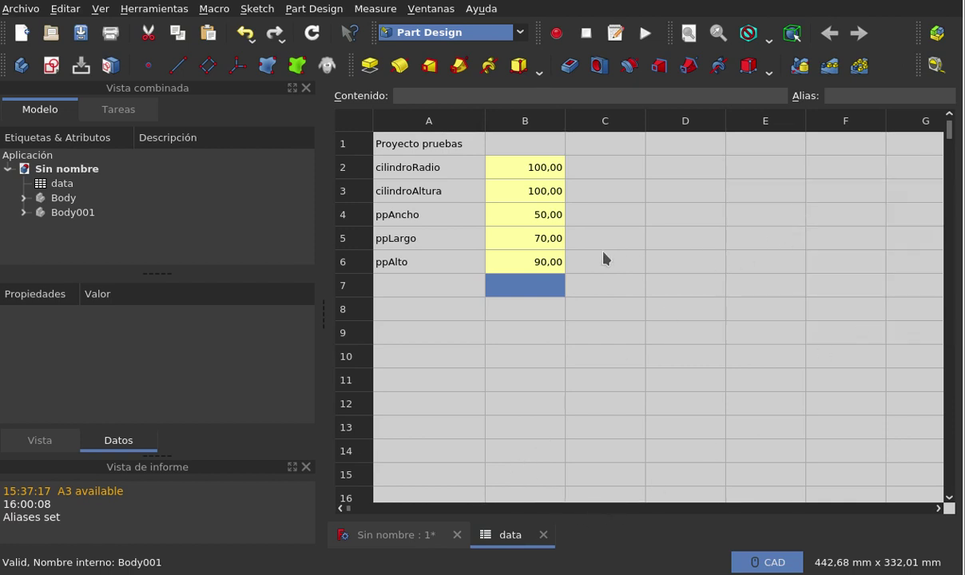
pyautogui.click(438, 298)
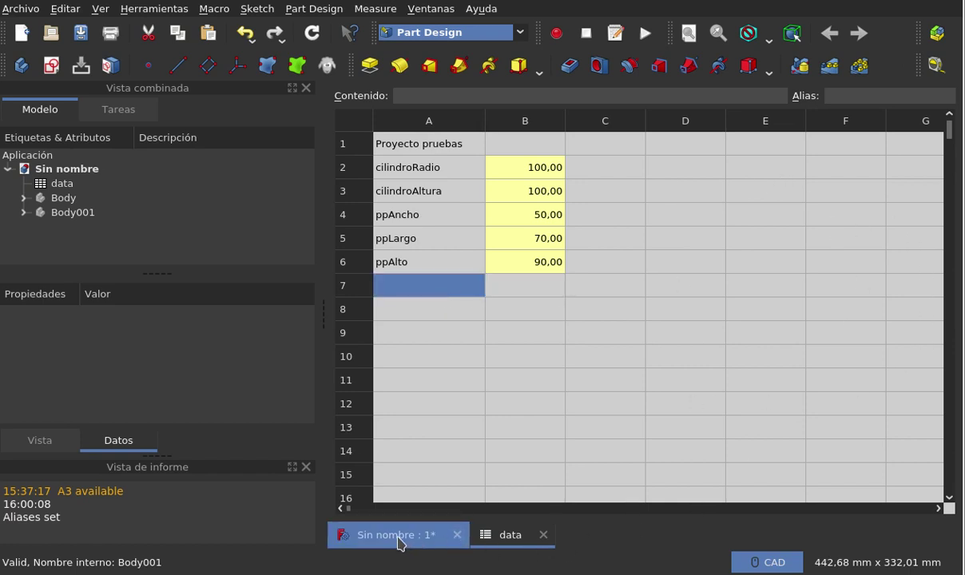
# In the 'Sin nombre' document, create Body002 and start a sketch on its XY plane
pyautogui.click(400, 537)
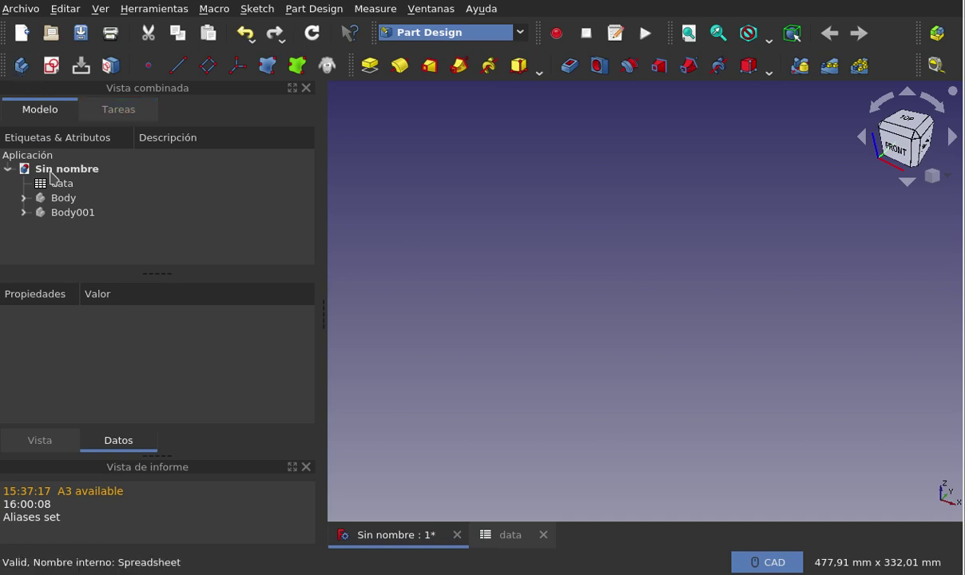
pyautogui.click(51, 171)
pyautogui.click(21, 65)
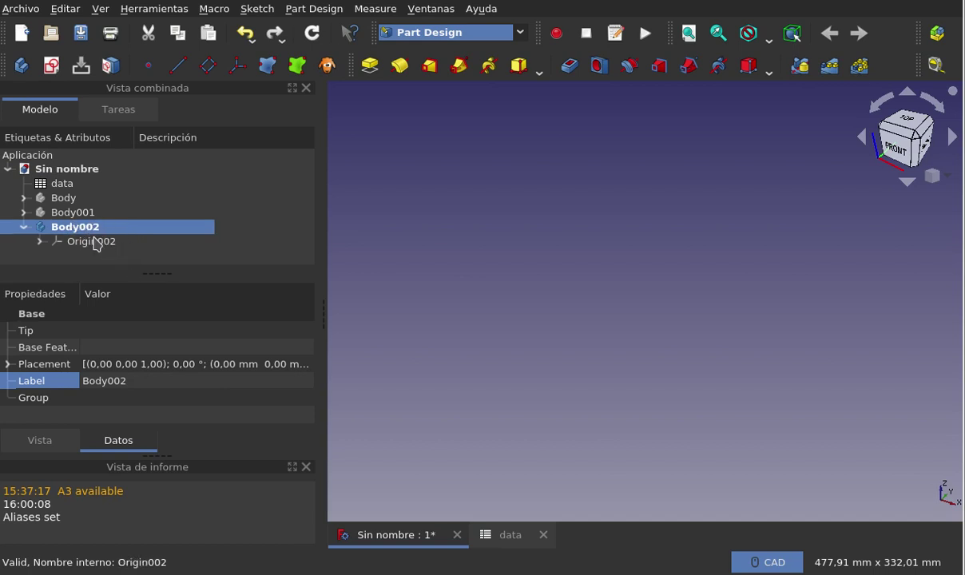
pyautogui.click(50, 67)
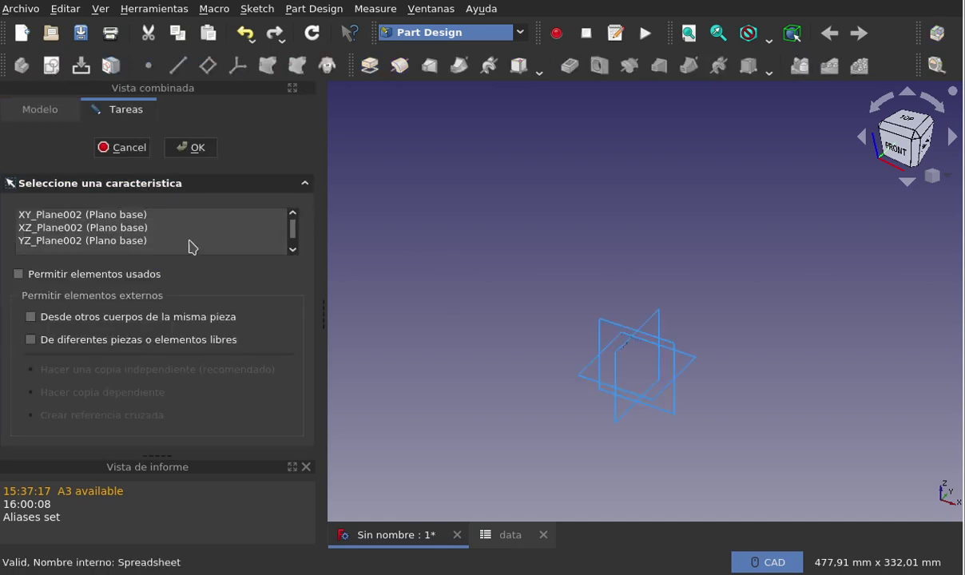
pyautogui.doubleClick(104, 215)
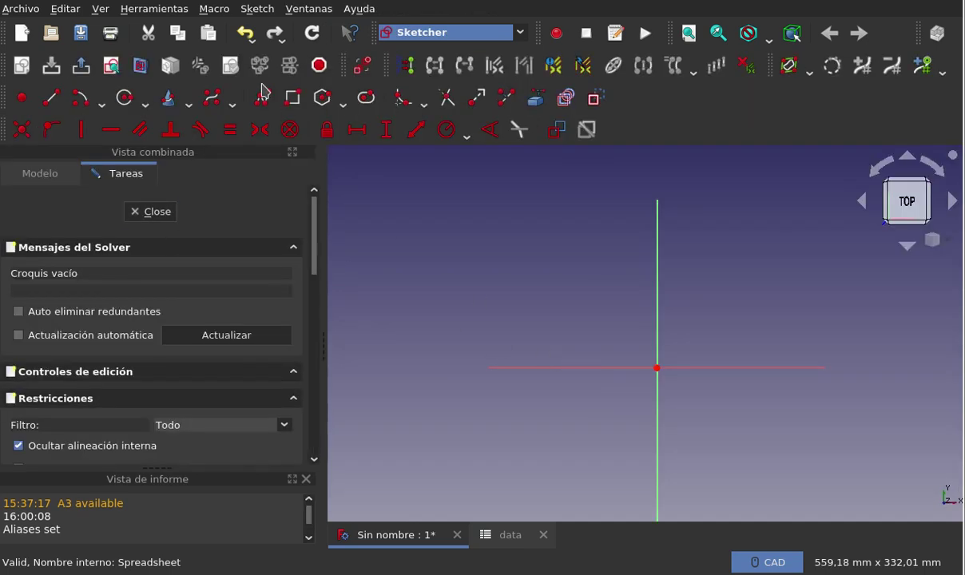
# Draw a rectangle from the sketch origin up and to the right
pyautogui.click(292, 98)
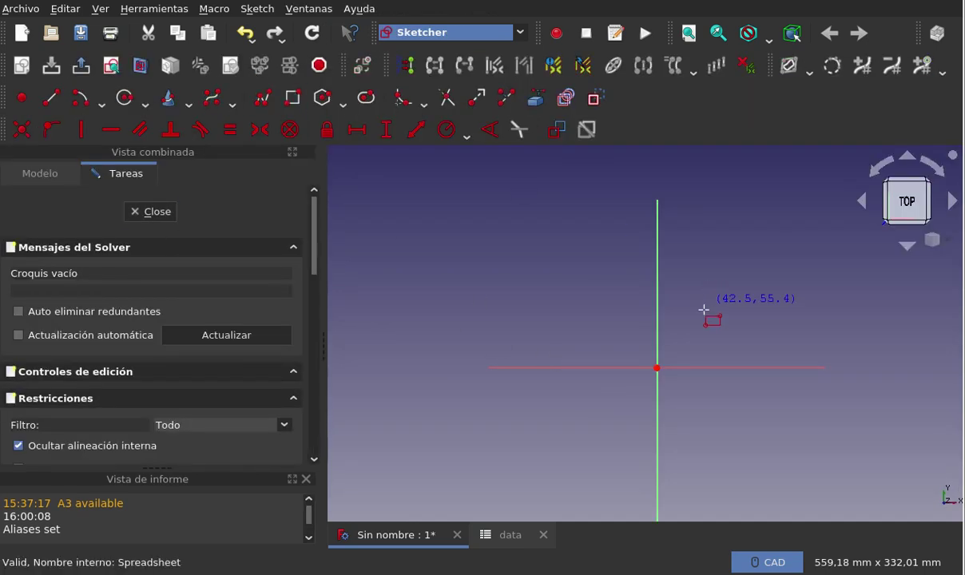
pyautogui.click(657, 368)
pyautogui.click(800, 264)
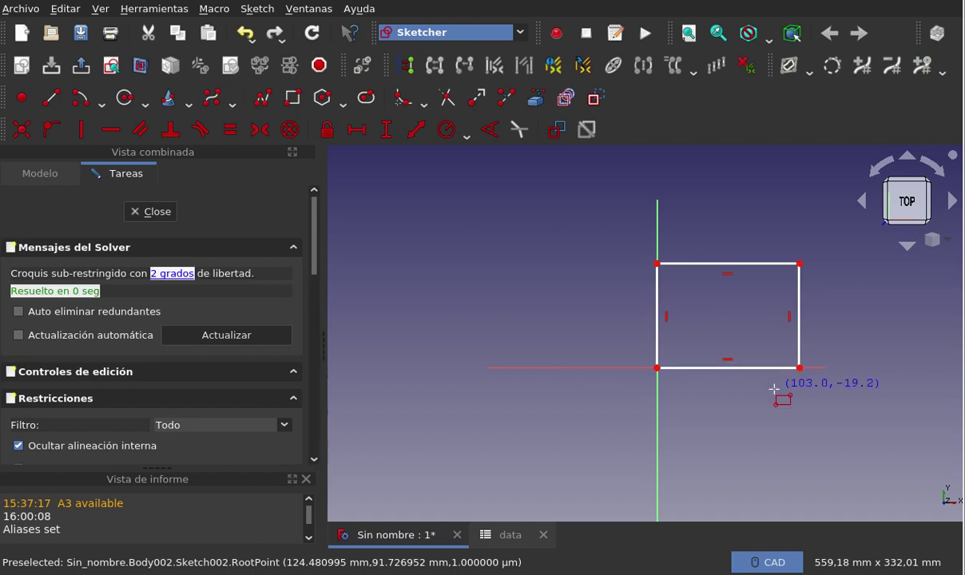
pyautogui.rightClick(773, 389)
# Constrain the bottom edge's horizontal length to <<data>>.ppAncho, giving 50 mm
pyautogui.click(761, 370)
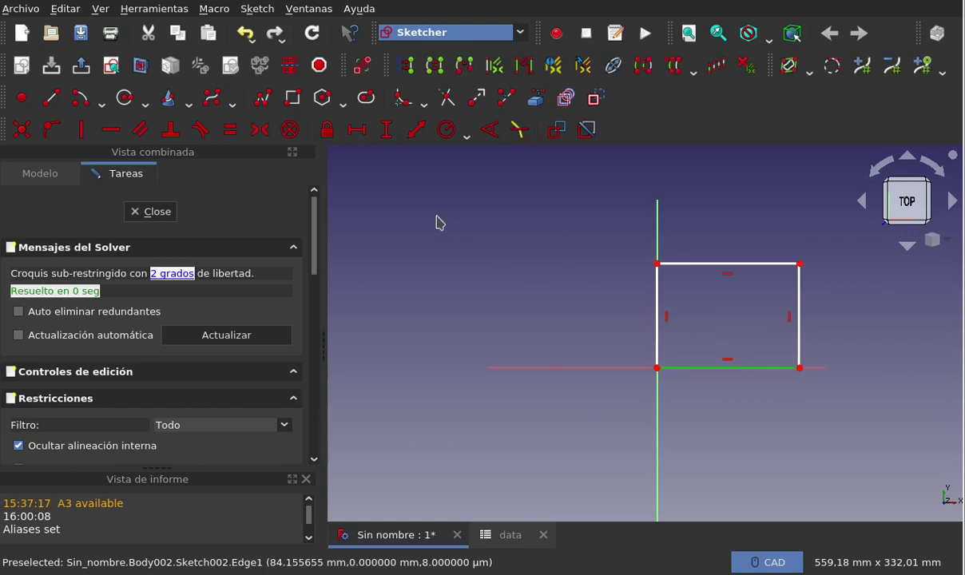
pyautogui.click(356, 128)
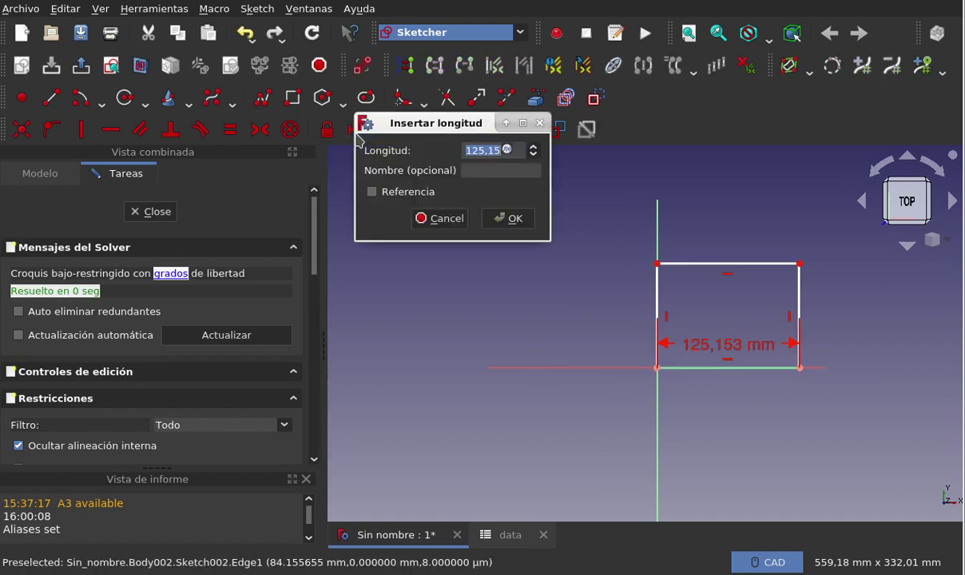
pyautogui.click(507, 150)
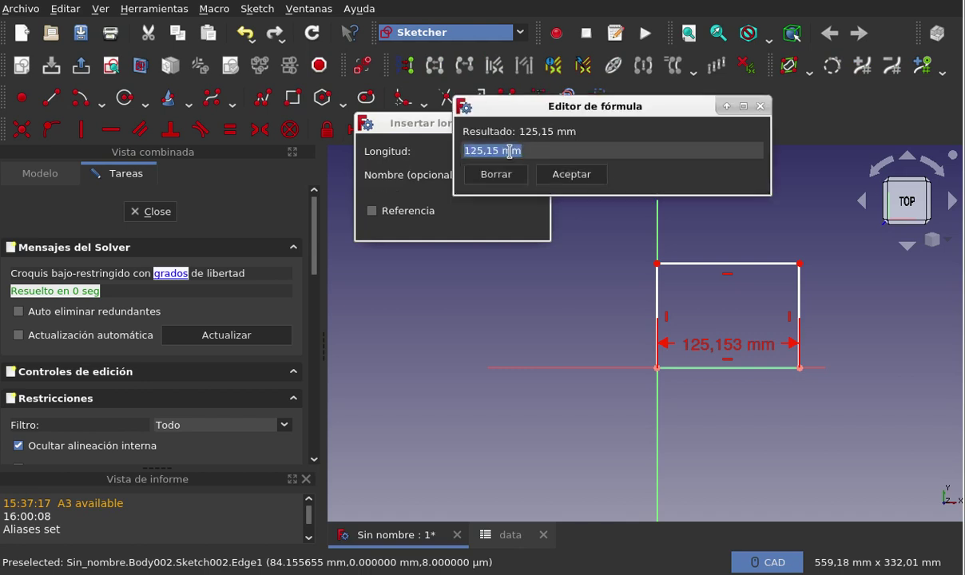
pyautogui.write('dd')
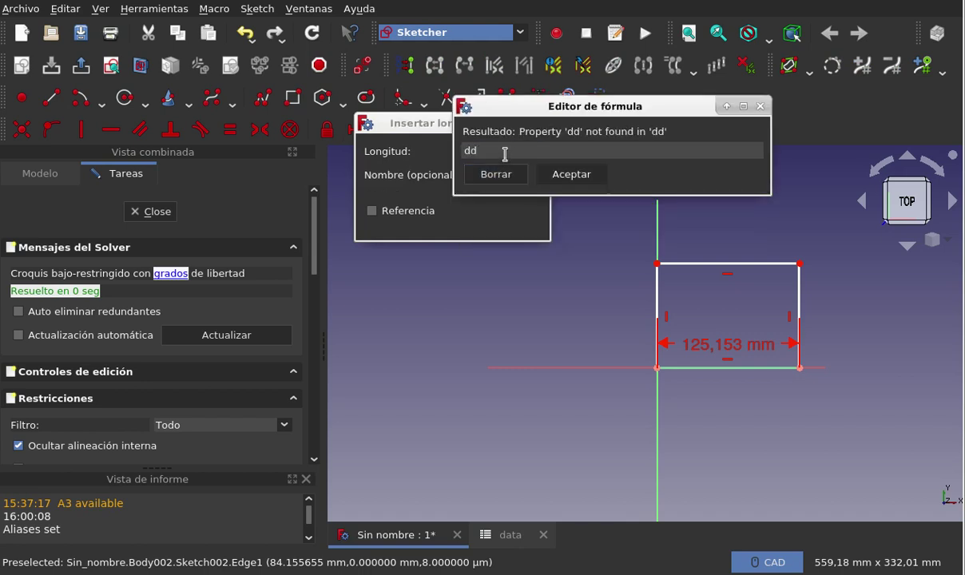
pyautogui.doubleClick(505, 152)
pyautogui.write('da')
pyautogui.press('Return')
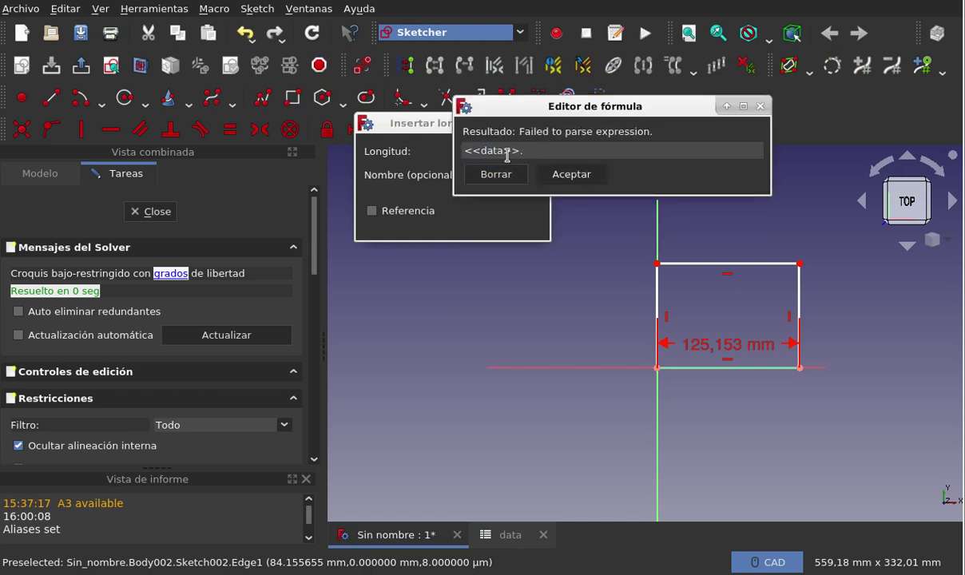
pyautogui.write('an')
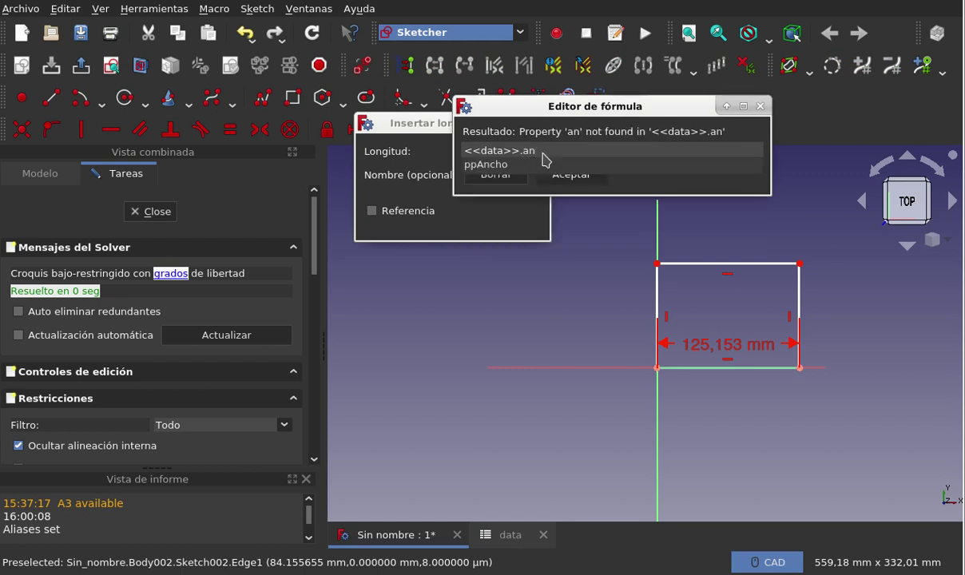
pyautogui.click(496, 165)
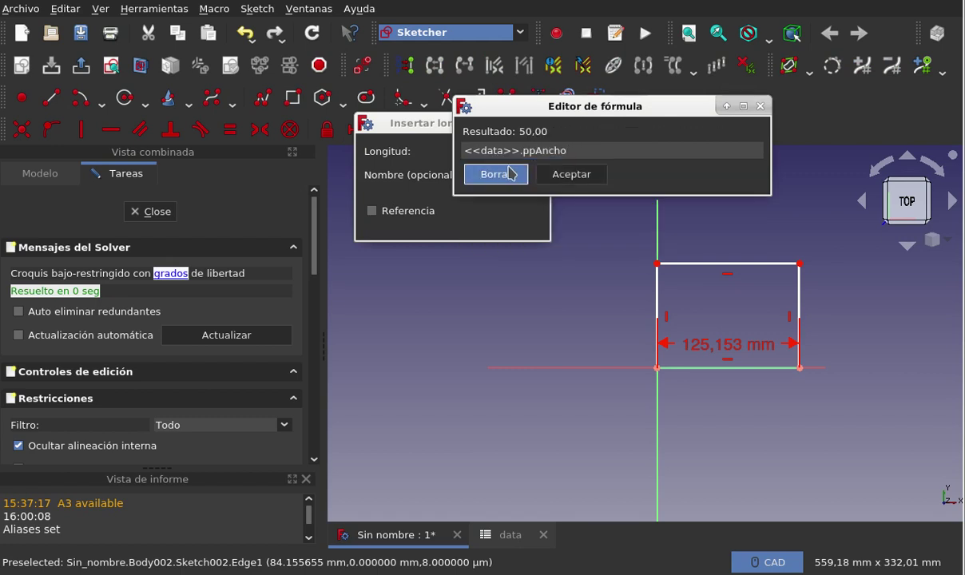
pyautogui.click(563, 174)
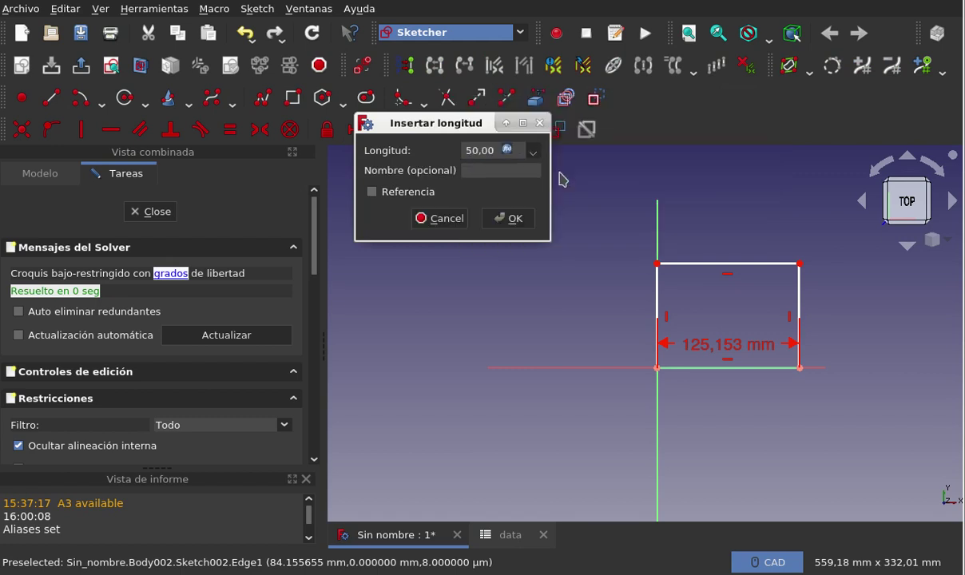
pyautogui.click(513, 217)
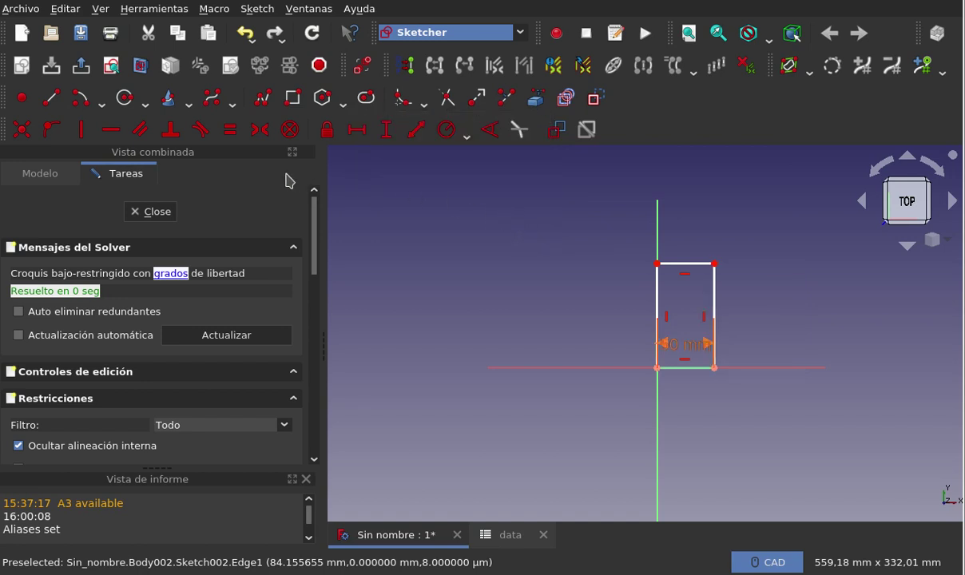
# Constrain the left edge's vertical length to <<data>>.ppLargo (70 mm) and move the 50 mm label below
pyautogui.click(656, 306)
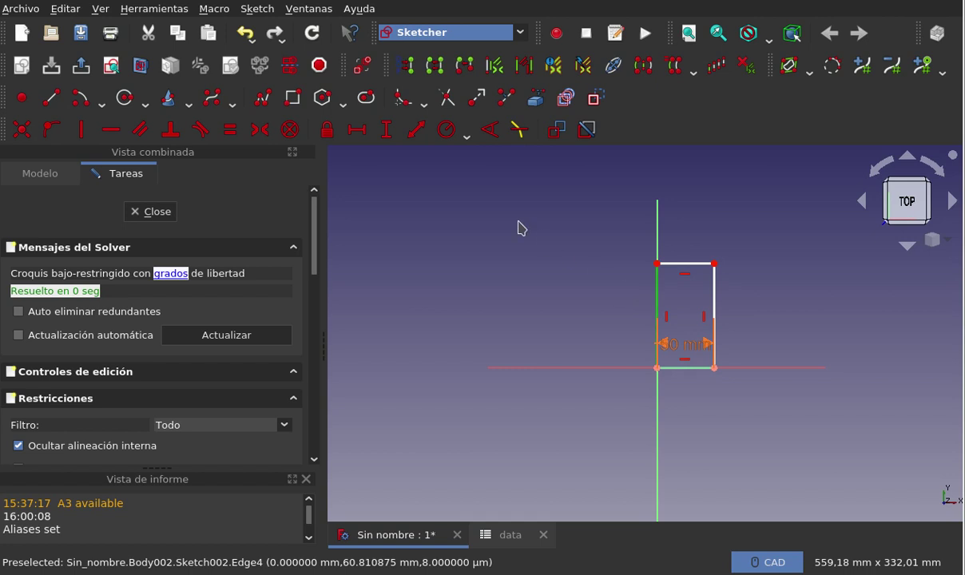
pyautogui.click(389, 140)
pyautogui.click(539, 153)
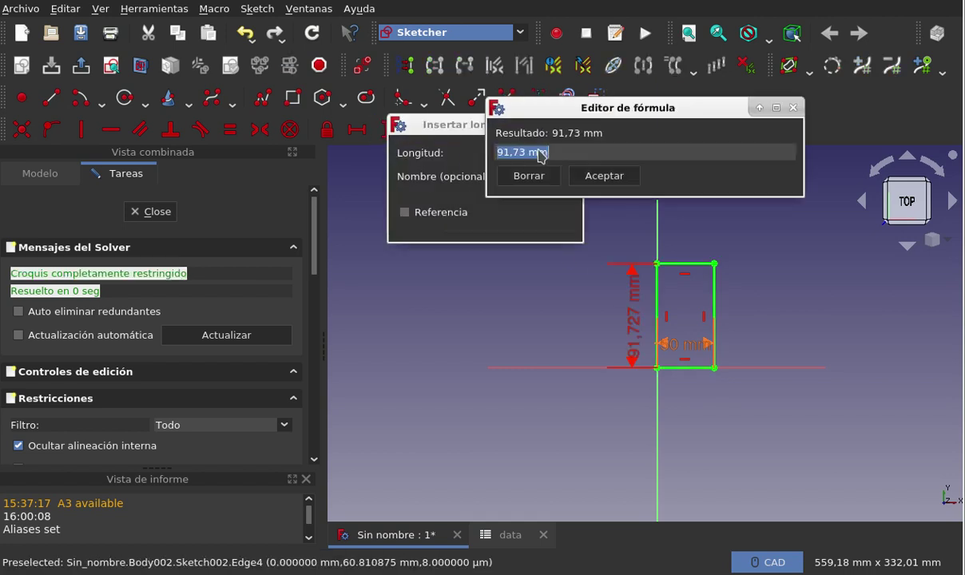
pyautogui.write('da')
pyautogui.click(539, 170)
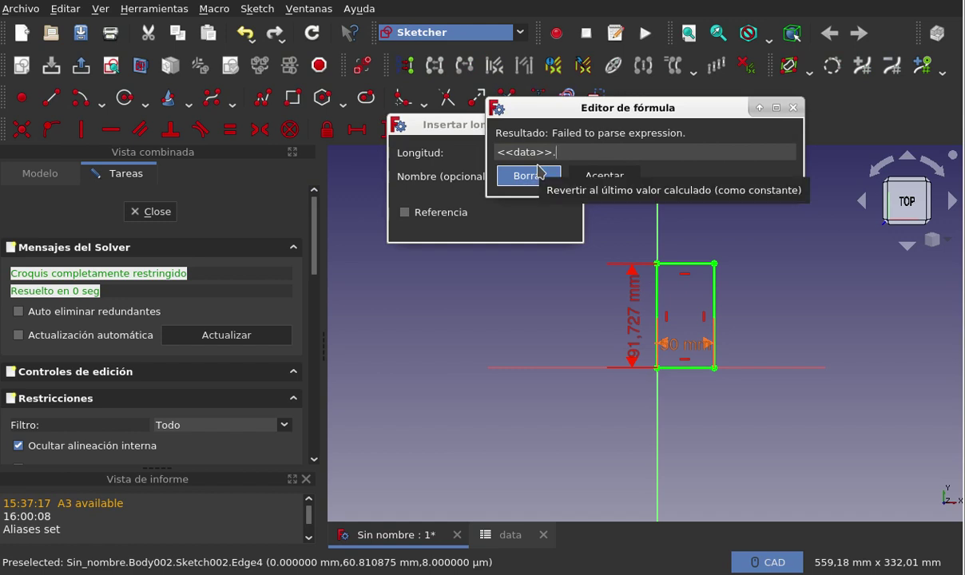
pyautogui.write('la')
pyautogui.click(539, 167)
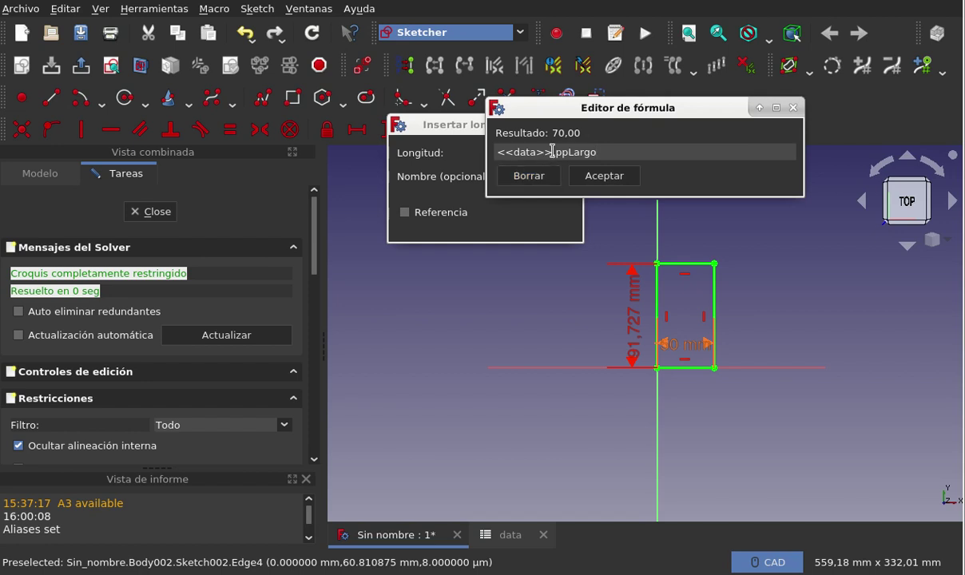
pyautogui.click(587, 178)
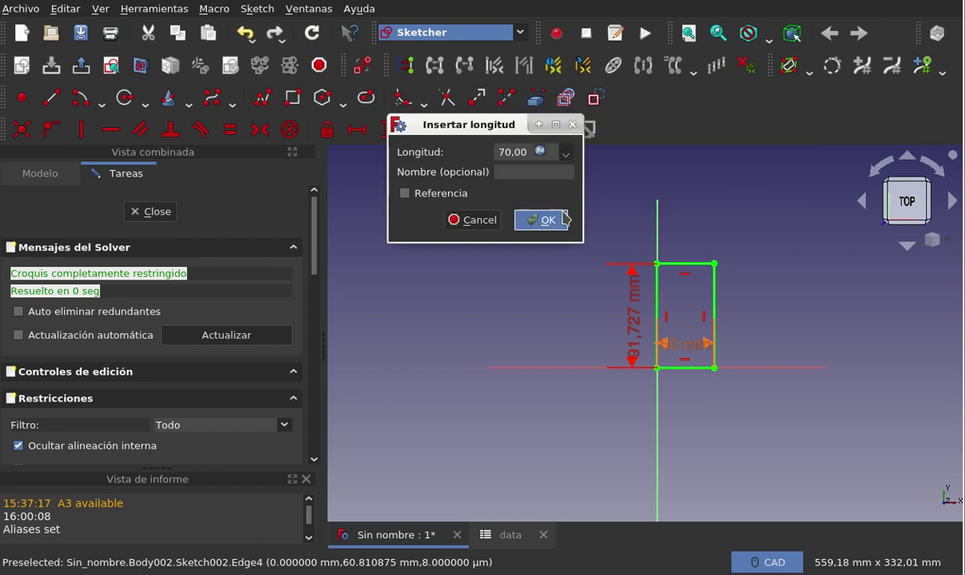
pyautogui.click(557, 223)
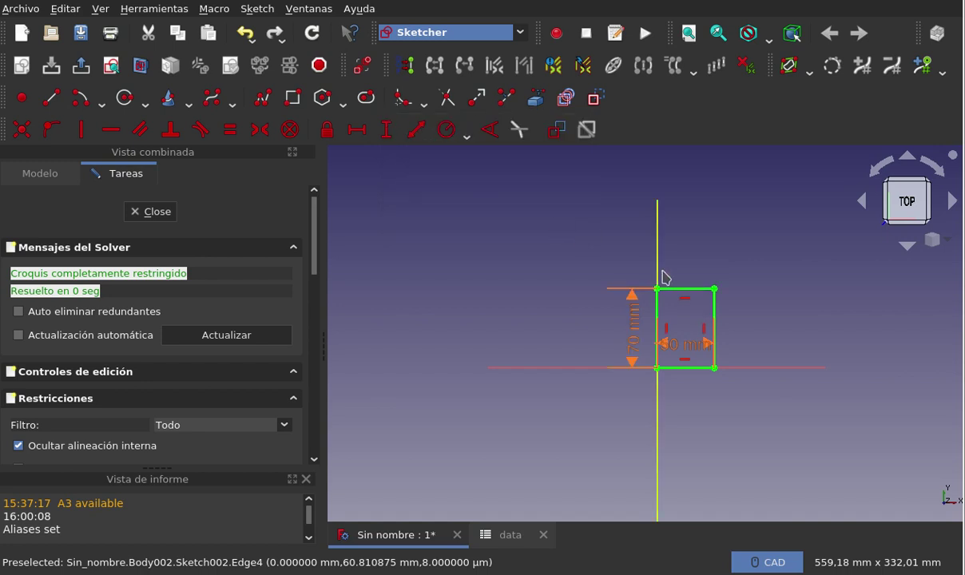
pyautogui.scroll(2, 695, 315)
pyautogui.moveTo(681, 365); pyautogui.dragTo(670, 444)
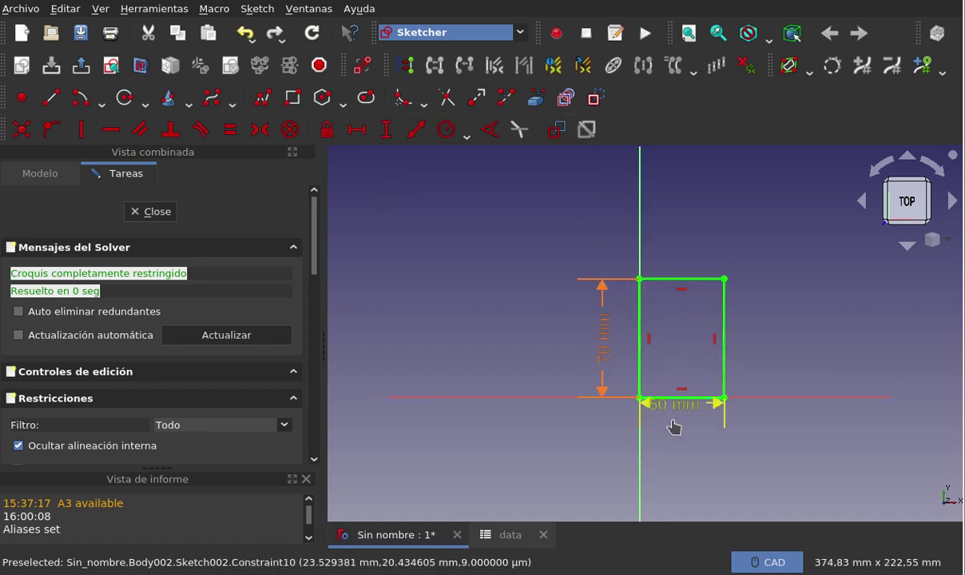
# Close the sketch and pad it with the length formula <<data>>.ppAlto (90 mm)
pyautogui.click(156, 211)
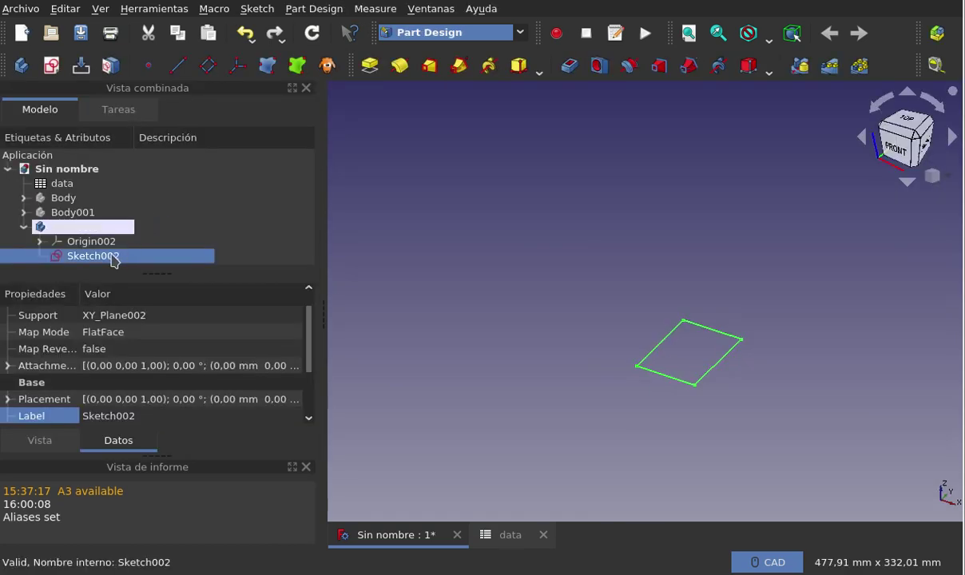
pyautogui.click(369, 65)
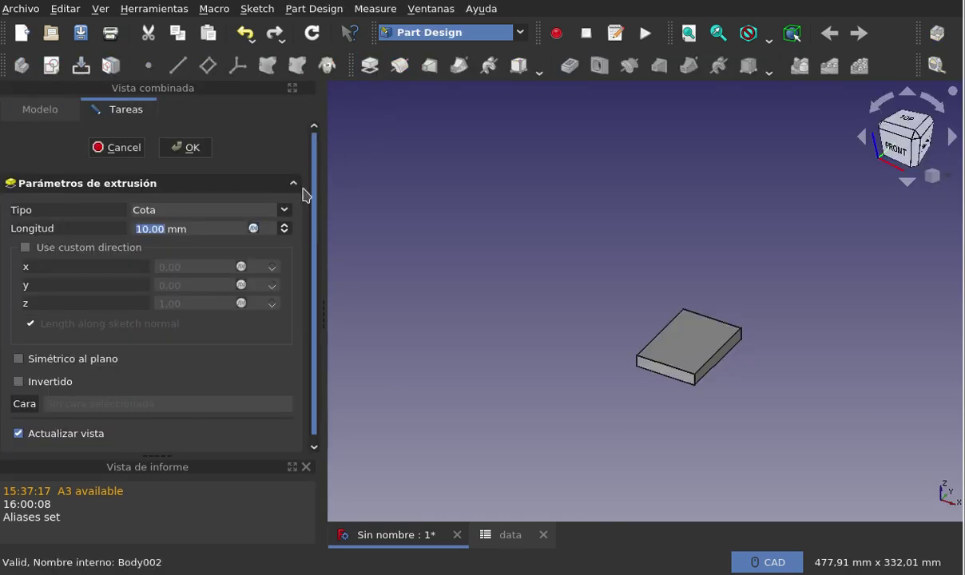
pyautogui.click(254, 229)
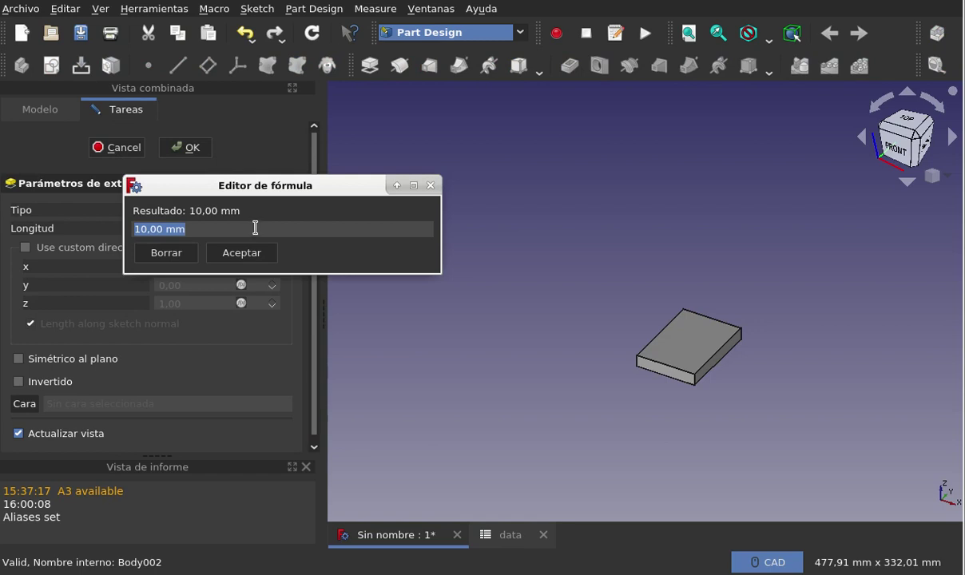
pyautogui.write('da')
pyautogui.click(207, 241)
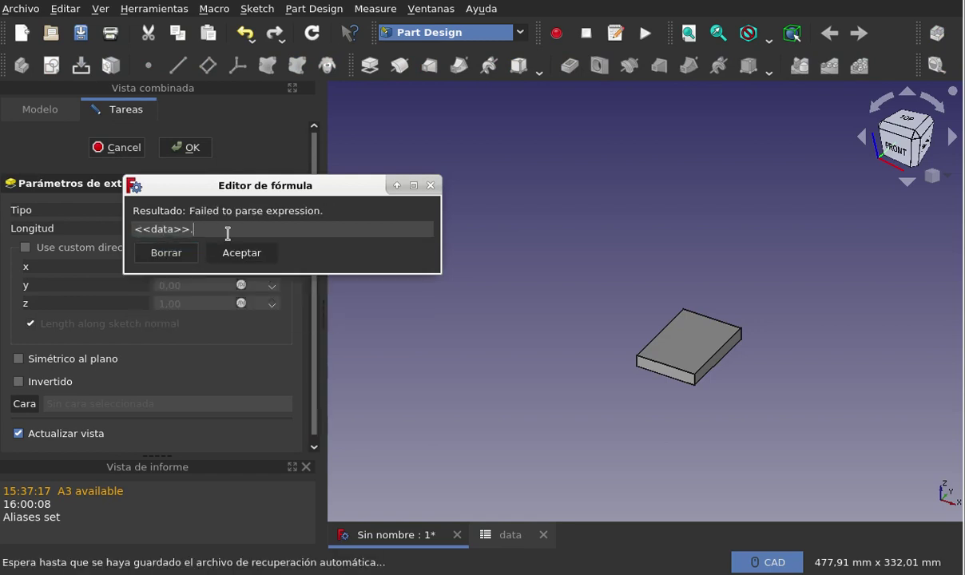
pyautogui.write('pp')
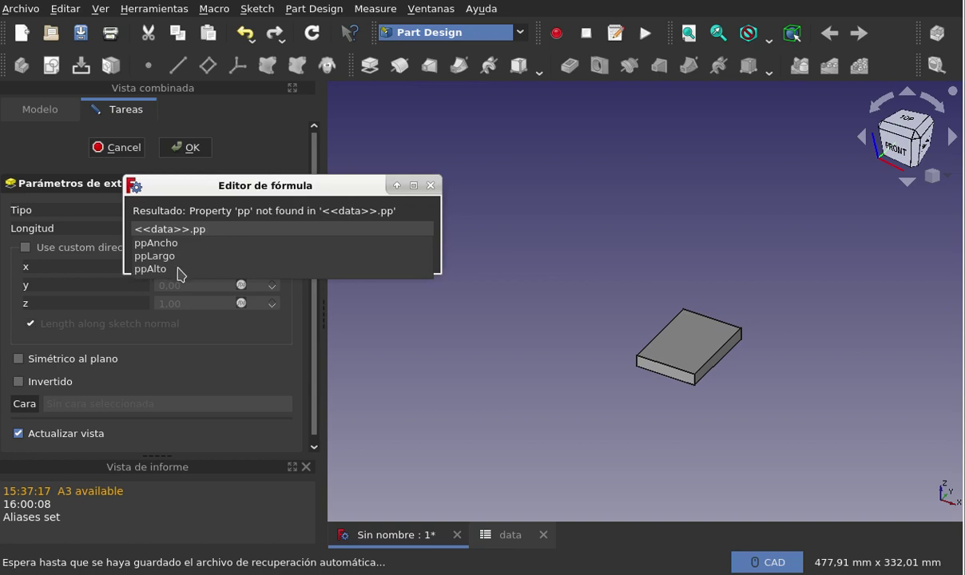
pyautogui.click(179, 272)
pyautogui.click(240, 251)
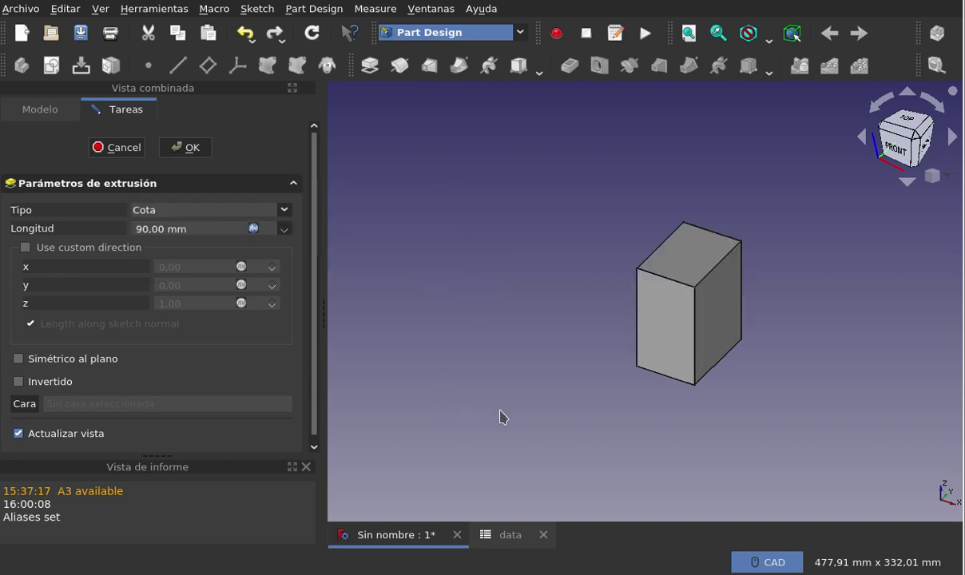
# Compare the data spreadsheet values with the padded block preview
pyautogui.click(507, 535)
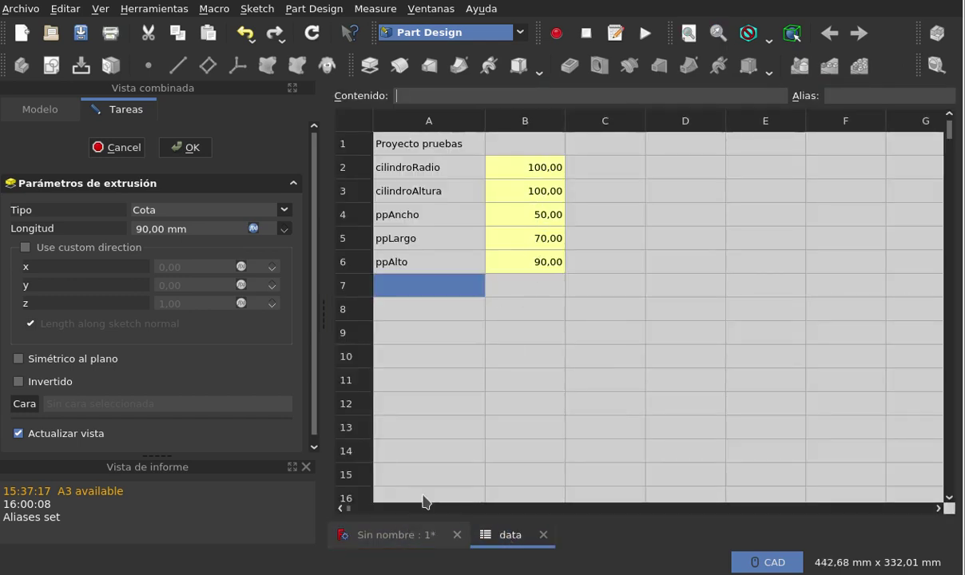
pyautogui.click(421, 537)
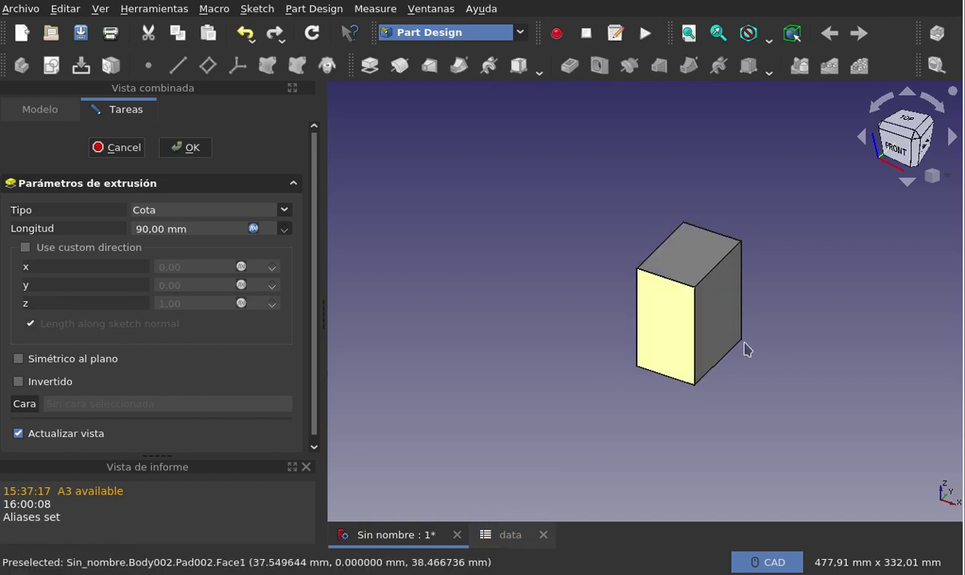
pyautogui.click(501, 535)
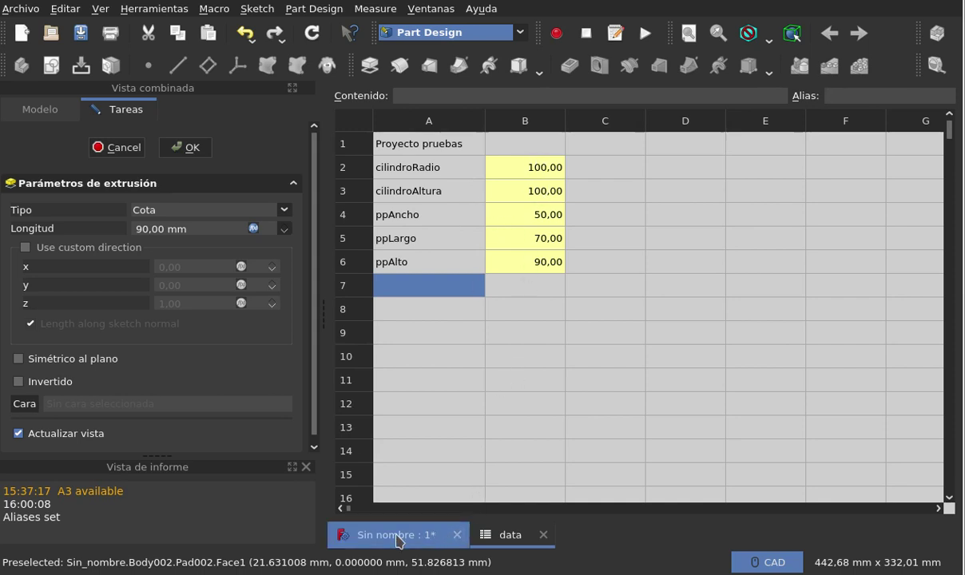
pyautogui.click(398, 537)
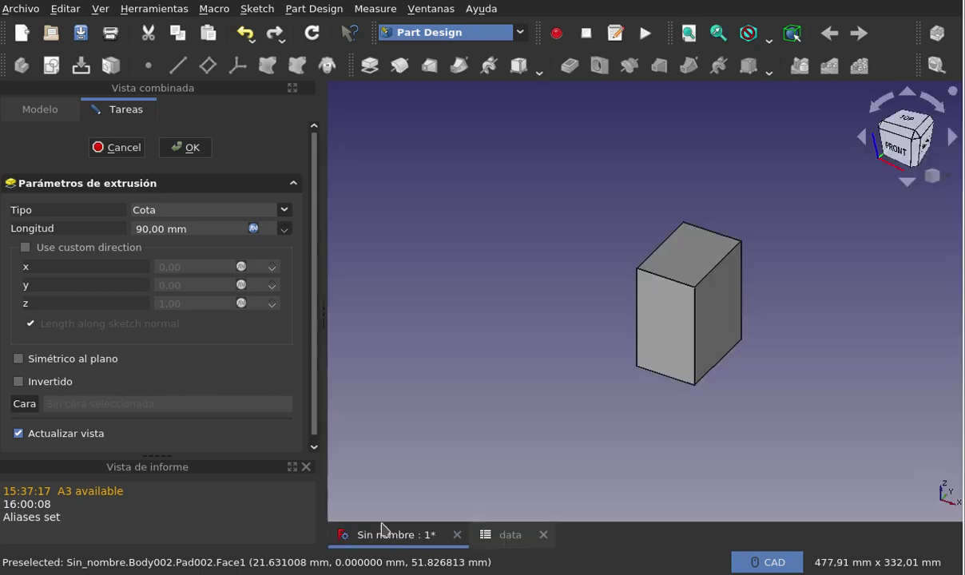
# Confirm the pad as Pad002, select the first Body, and display the data spreadsheet
pyautogui.click(192, 149)
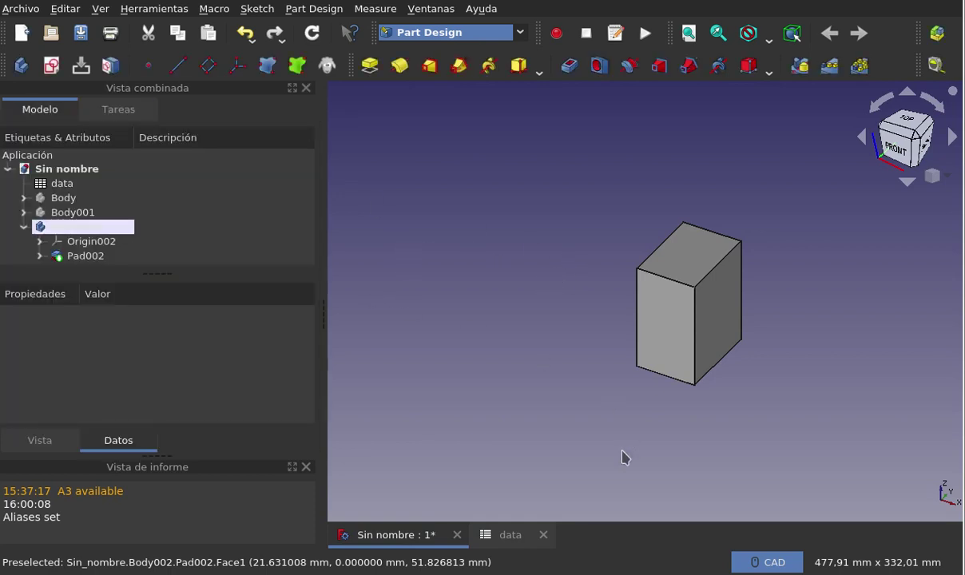
pyautogui.click(520, 535)
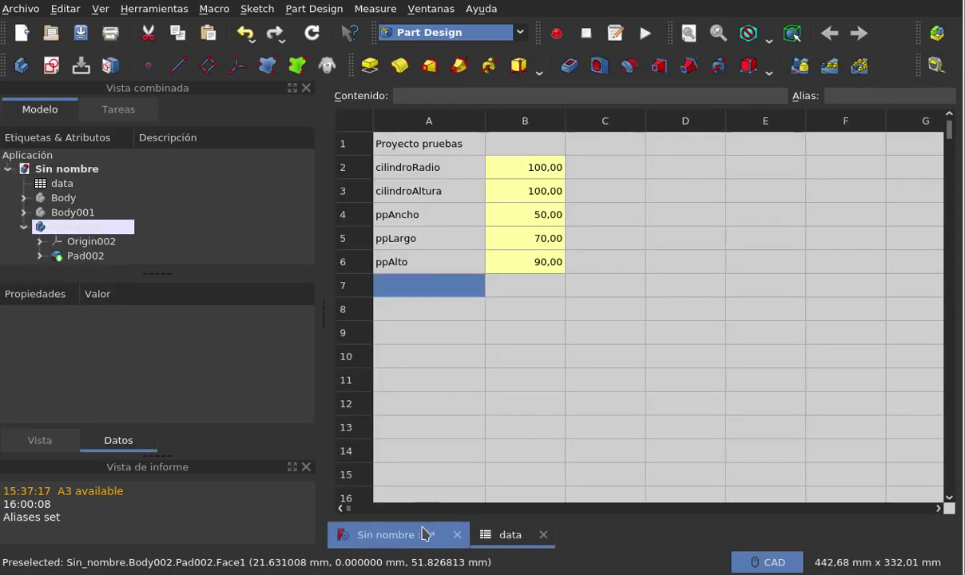
pyautogui.click(425, 534)
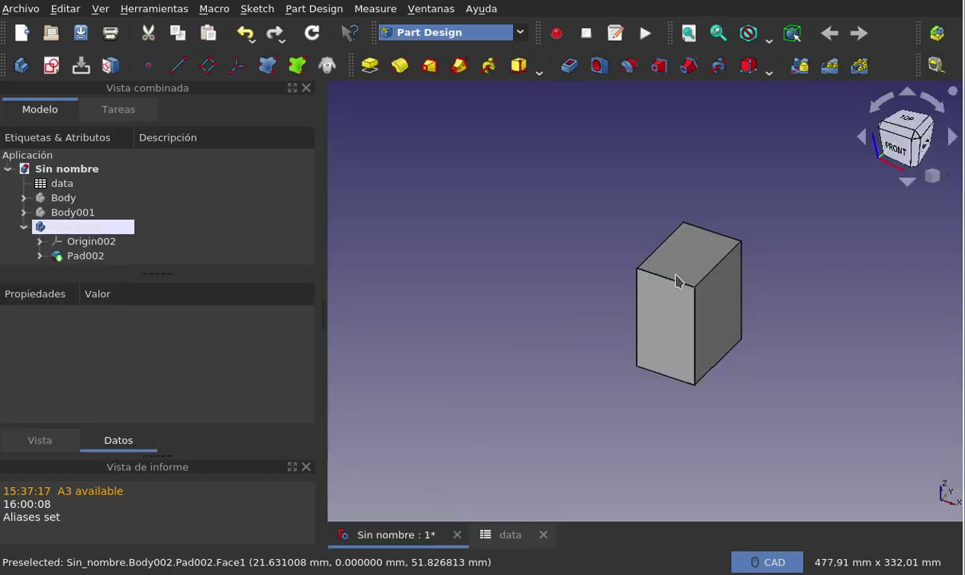
pyautogui.click(94, 199)
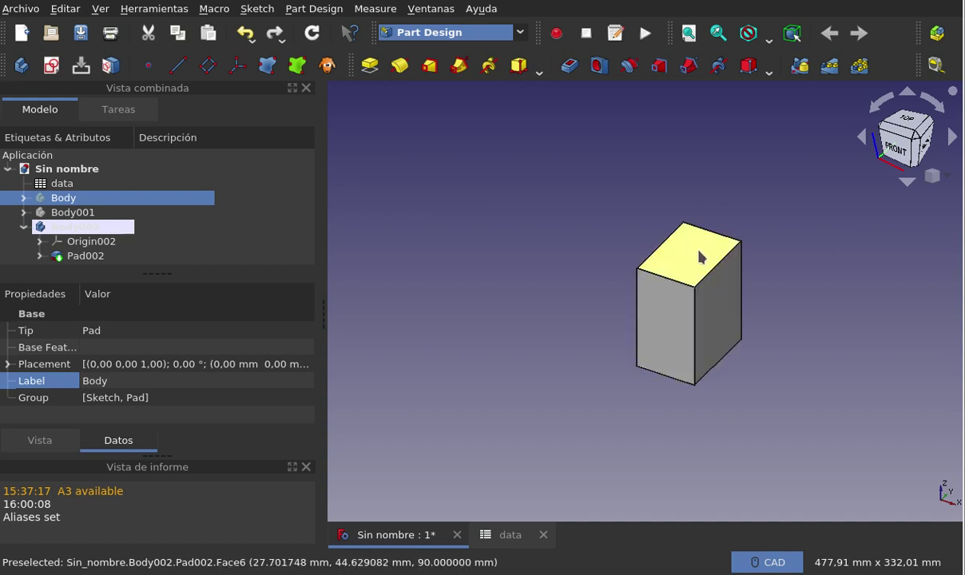
pyautogui.click(517, 533)
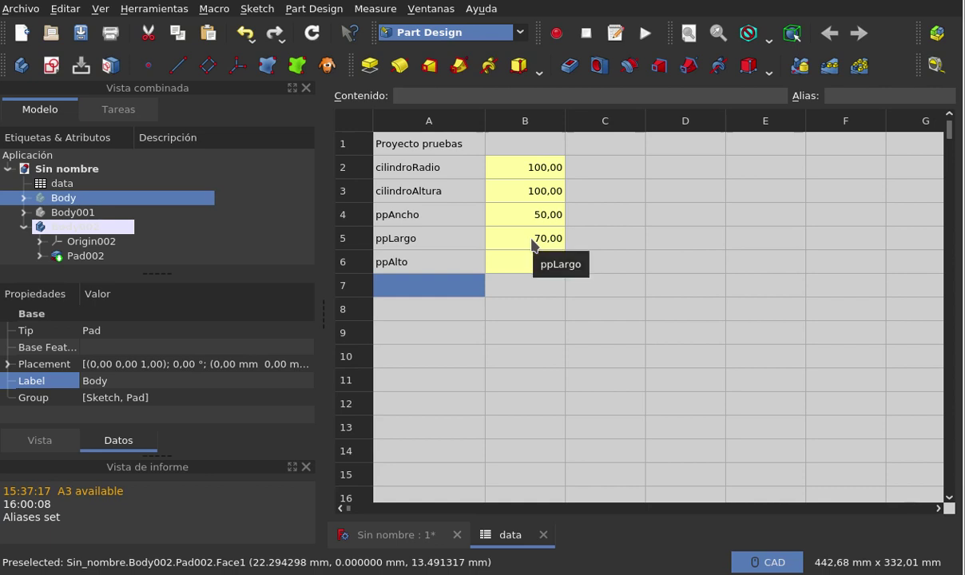
# Inspect the ppAncho, ppLargo and ppAlto value cells B4–B6
pyautogui.click(534, 215)
pyautogui.write('150')
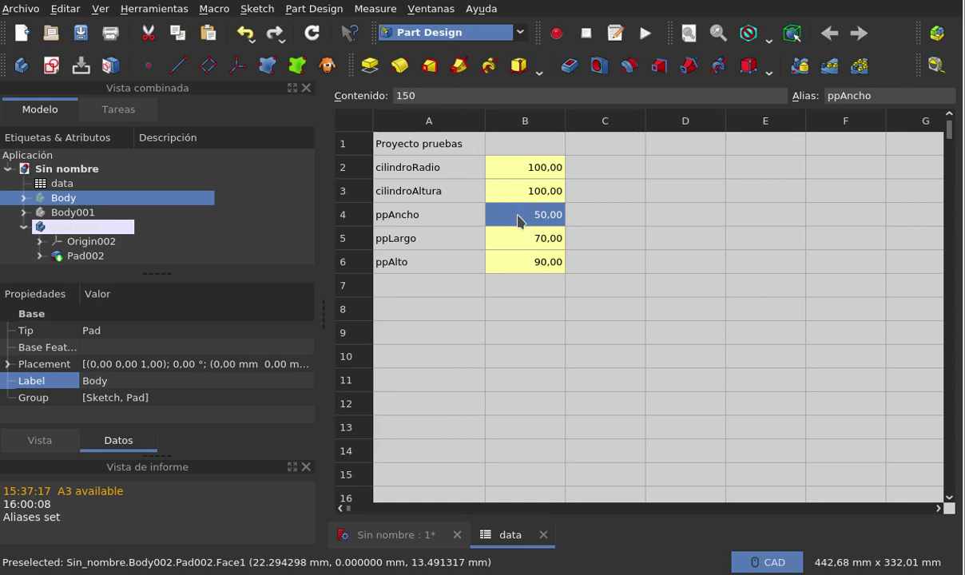
pyautogui.click(538, 241)
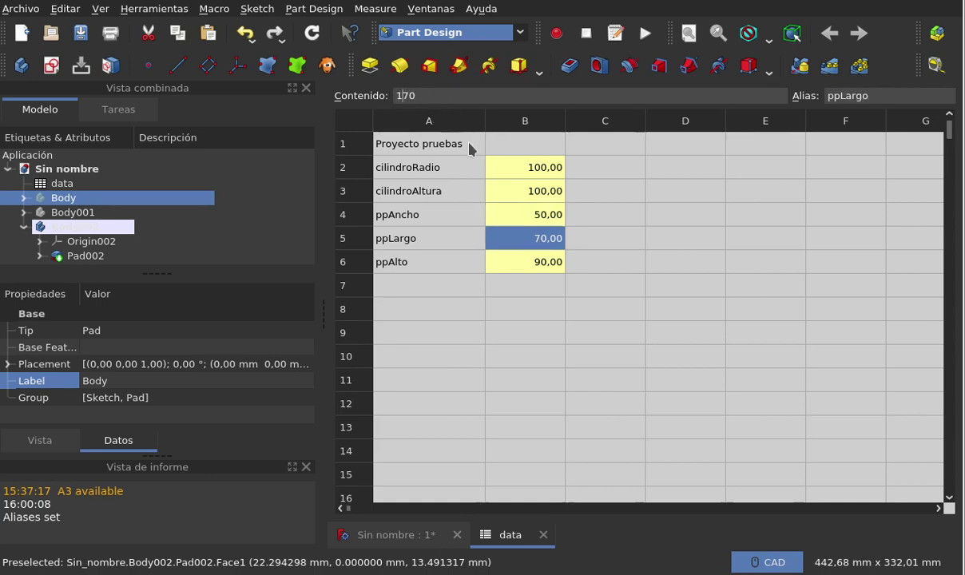
pyautogui.press('Down')
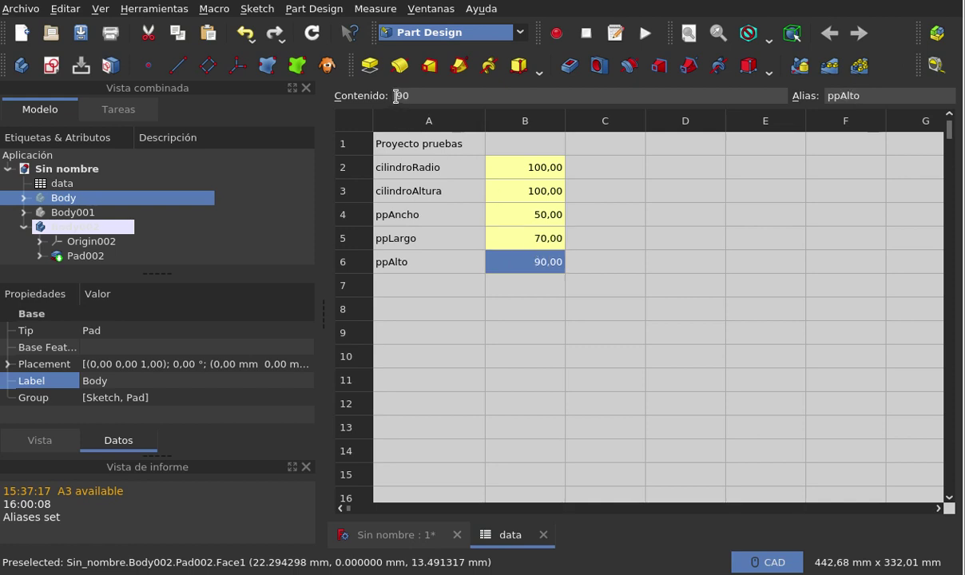
pyautogui.press('Down')
# Enter 150, 170 and 190 as the new width, length and height, then view the model
pyautogui.click(535, 264)
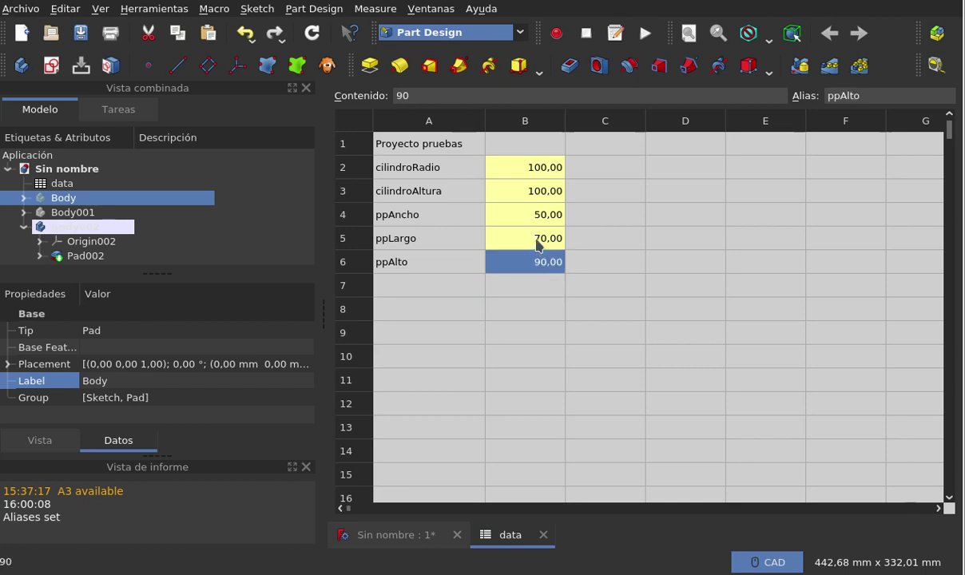
pyautogui.click(509, 211)
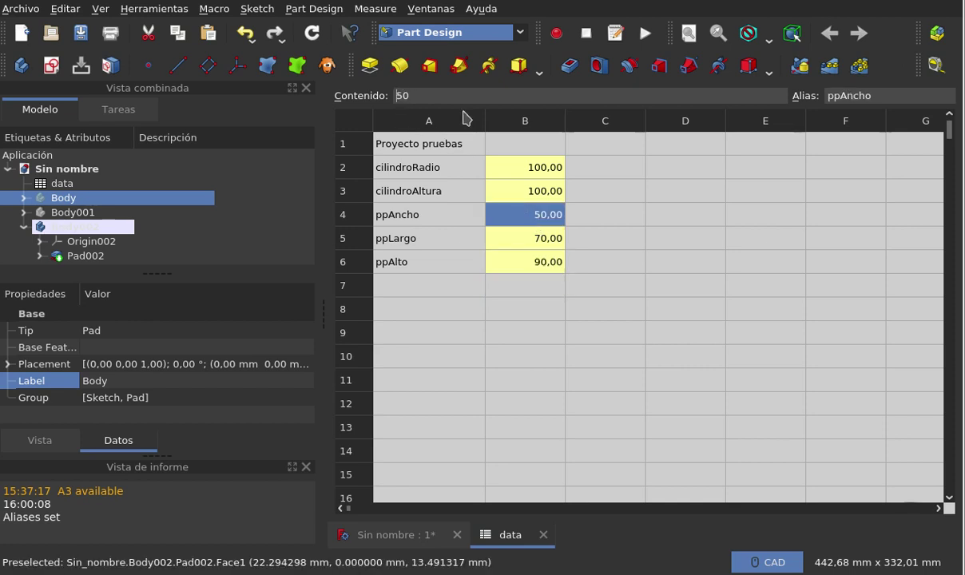
pyautogui.press('Return')
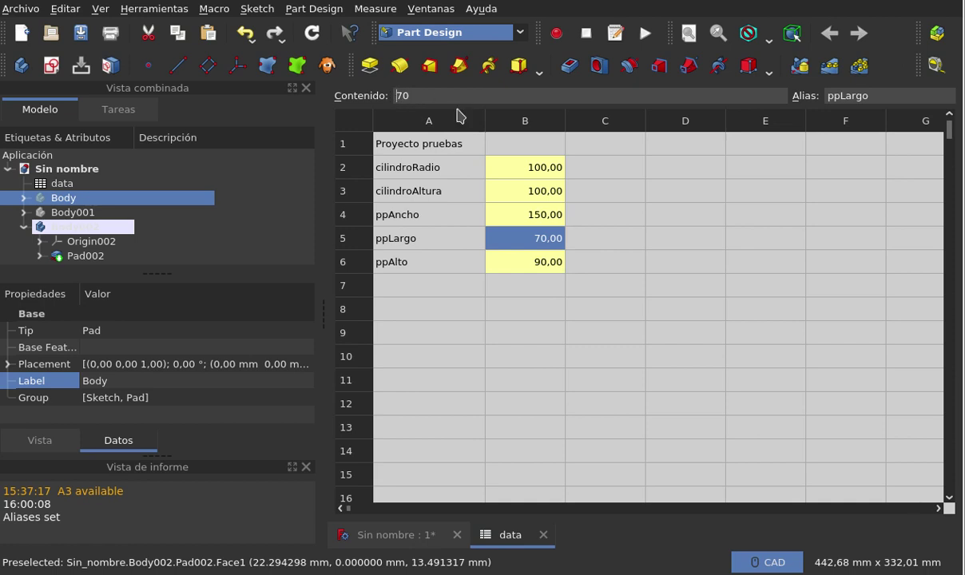
pyautogui.press('Return')
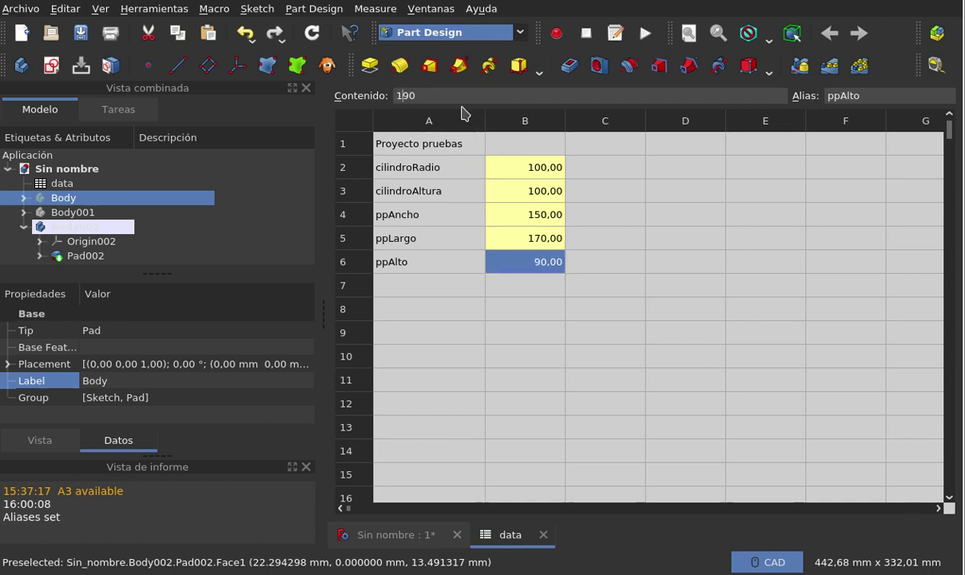
pyautogui.press('Return')
pyautogui.click(414, 536)
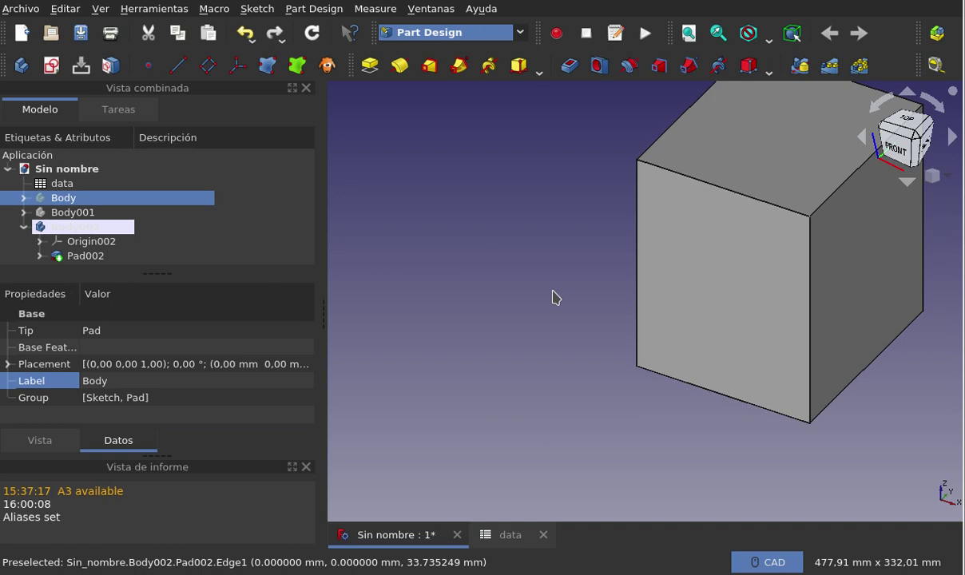
# Zoom out and show the hidden cylinder body beside the enlarged box, then open the data sheet
pyautogui.scroll(-2, 557, 297)
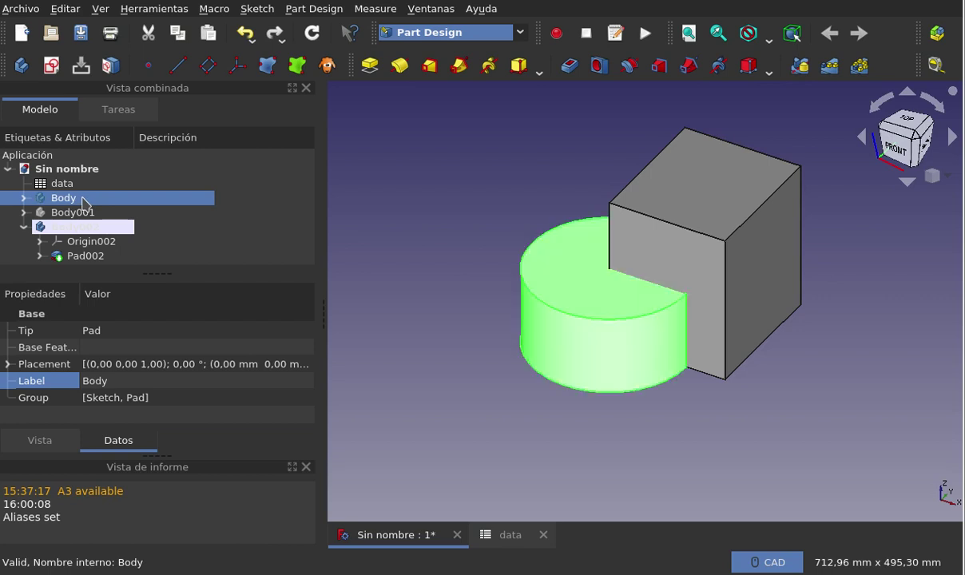
pyautogui.click(540, 414)
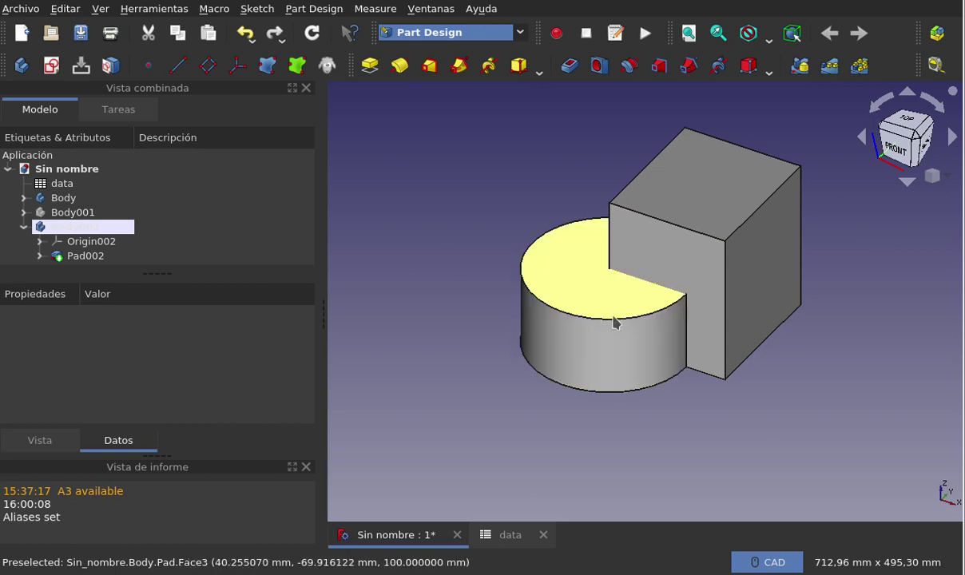
pyautogui.click(501, 536)
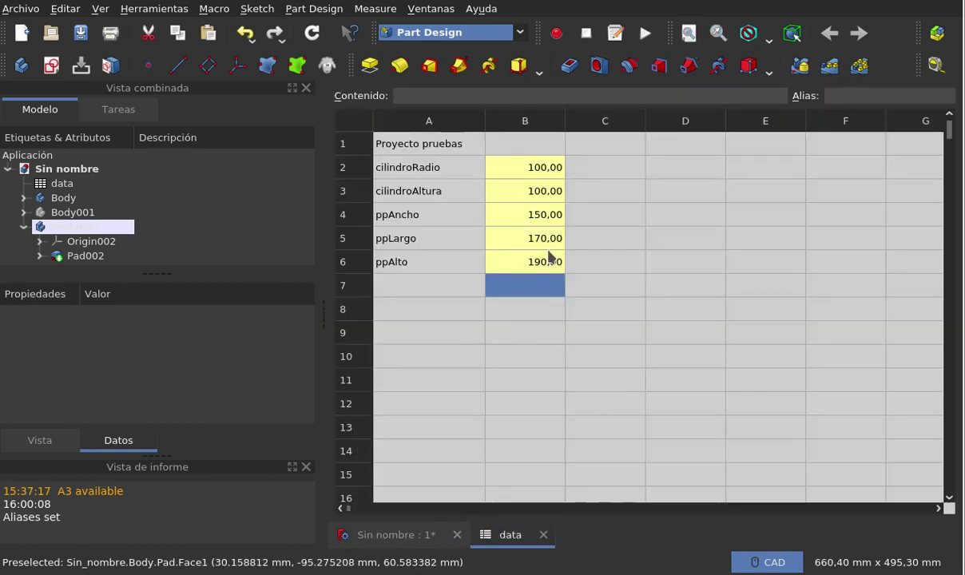
# Lower ppAlto in B6 from 190 to 85, then 95, and view the shorter box beside the cylinder
pyautogui.click(514, 264)
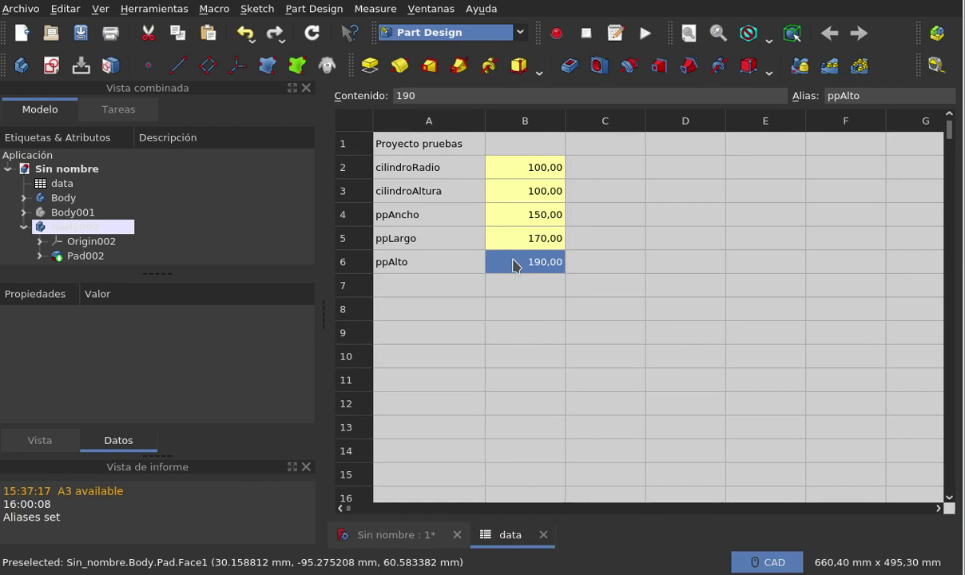
pyautogui.write('85')
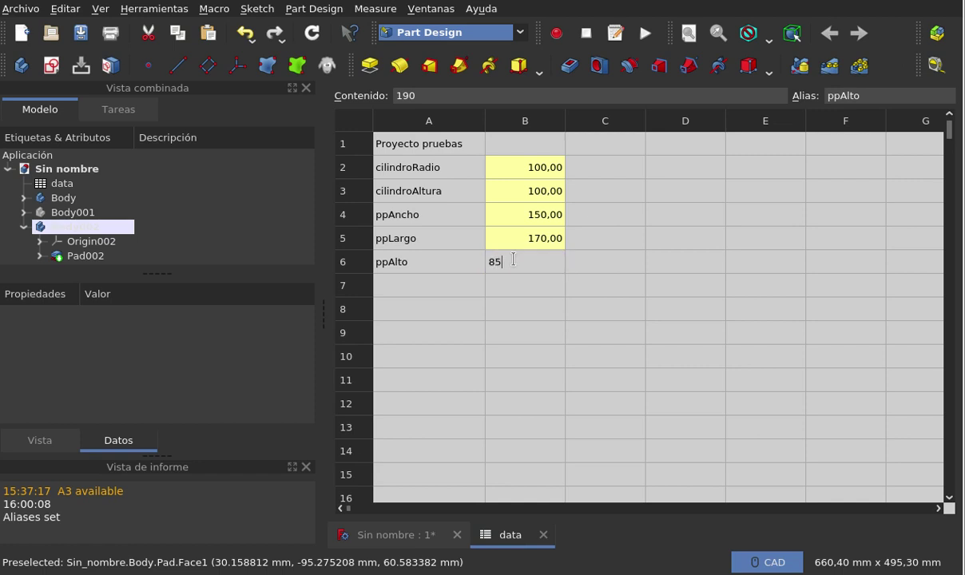
pyautogui.press('BackSpace')
pyautogui.press('BackSpace')
pyautogui.press('Escape')
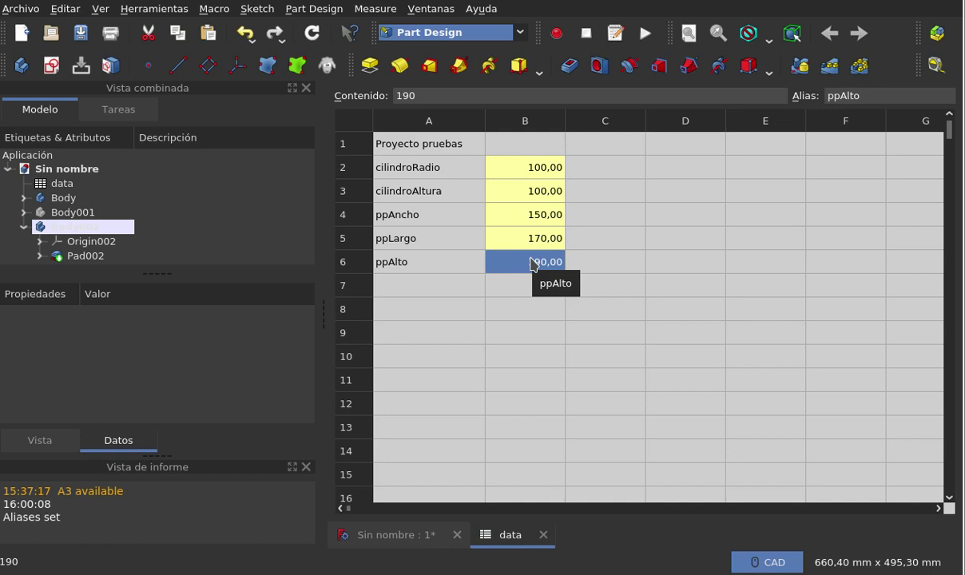
pyautogui.write('85')
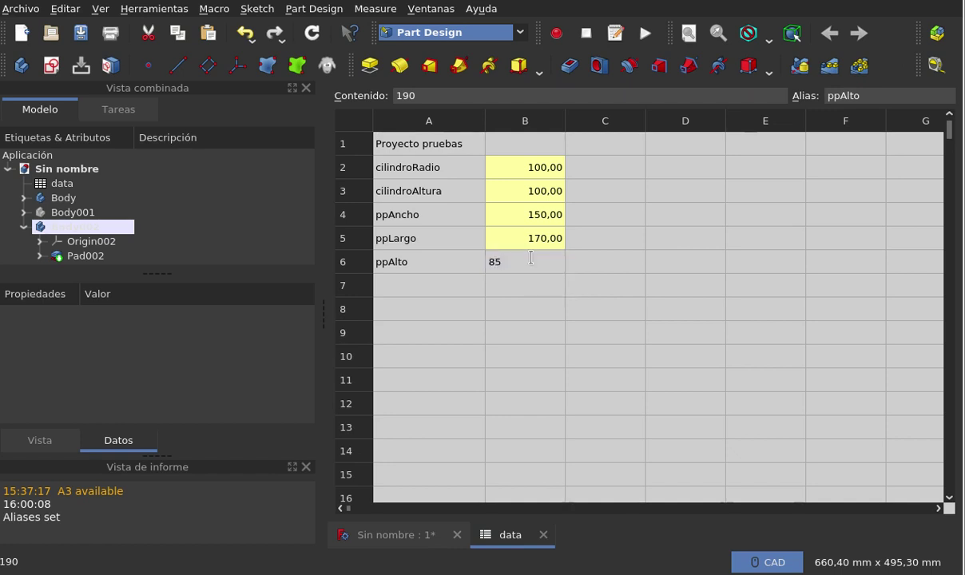
pyautogui.press('Return')
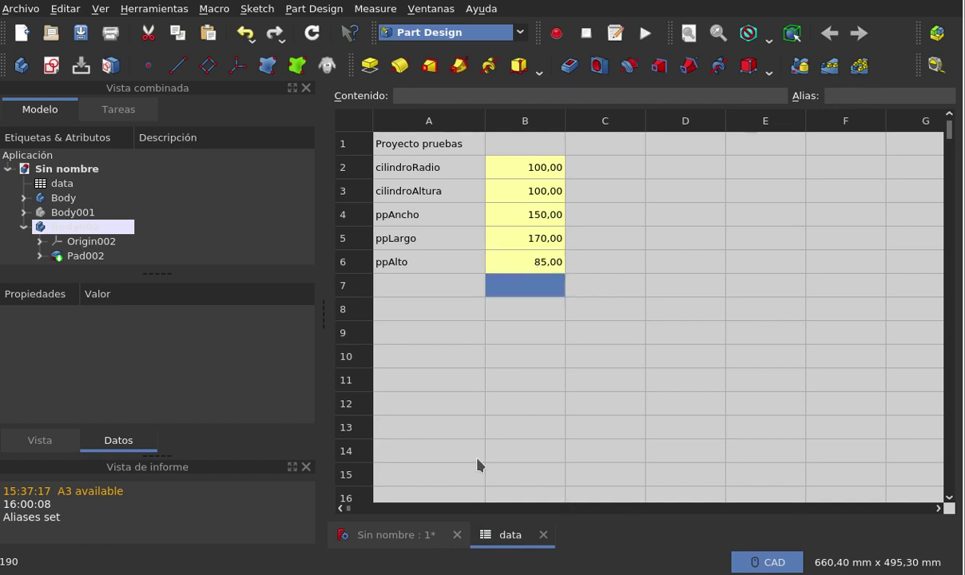
pyautogui.click(543, 264)
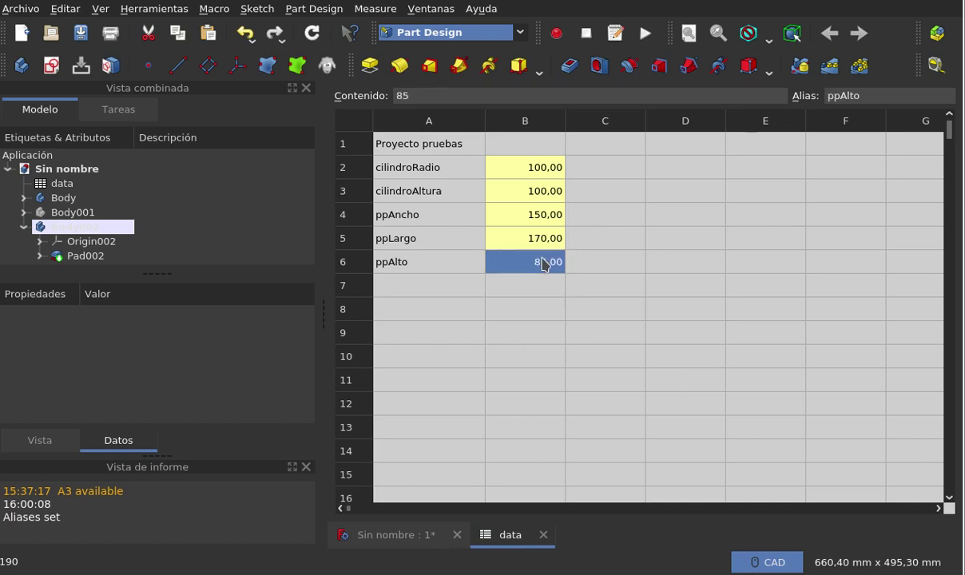
pyautogui.write('9')
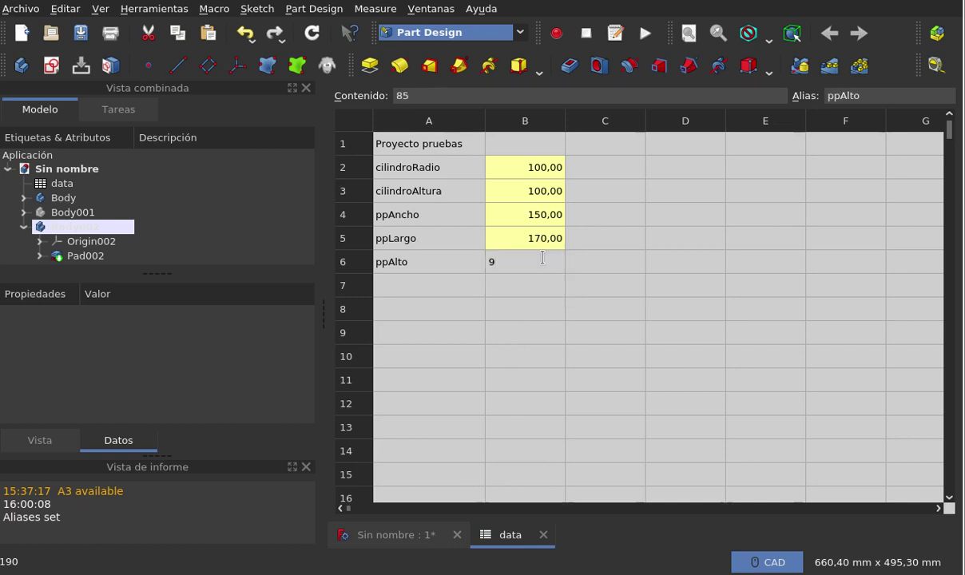
pyautogui.write('5')
pyautogui.press('Return')
pyautogui.press('Return')
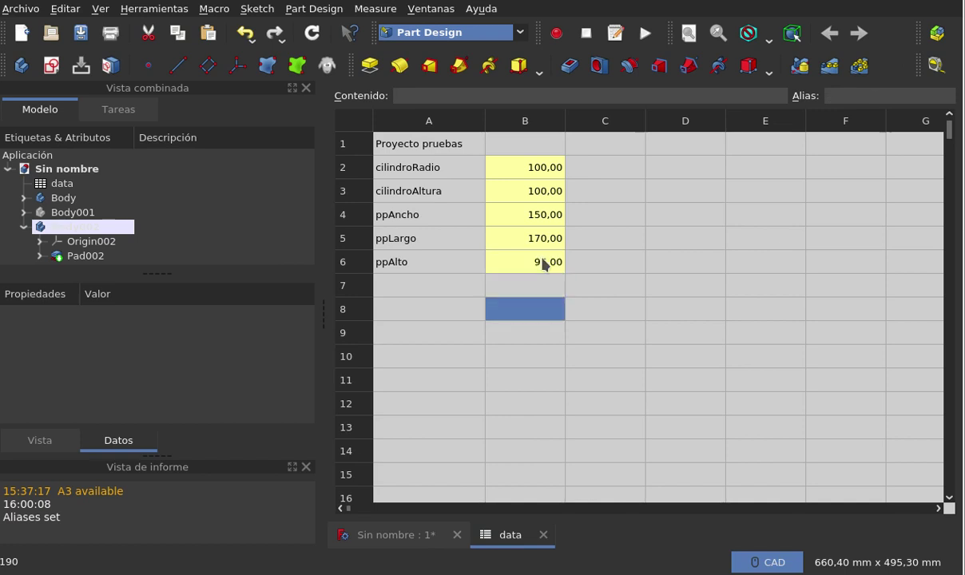
pyautogui.click(359, 531)
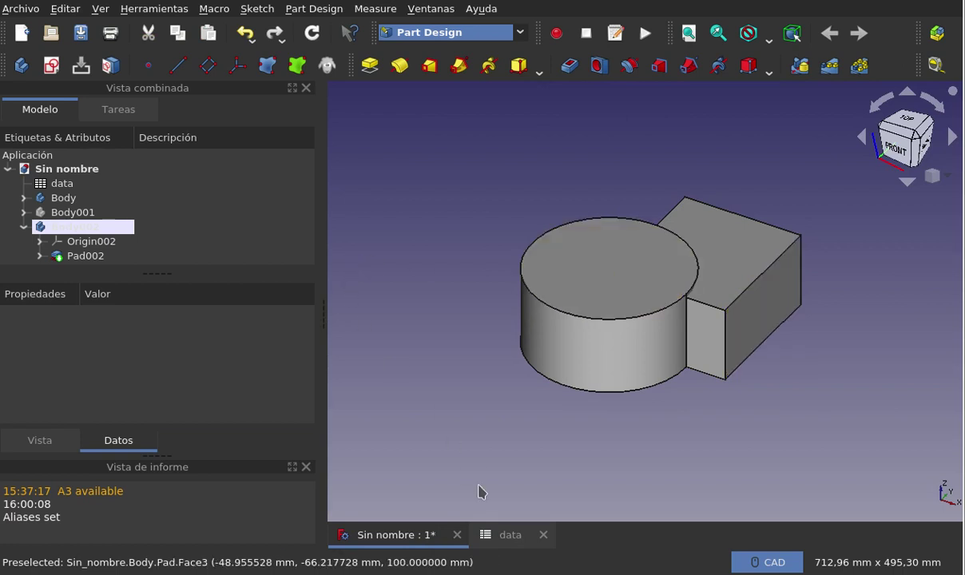
# Switch between the data spreadsheet and the 3D model, ending on the spreadsheet showing ppAlto 95
pyautogui.click(511, 537)
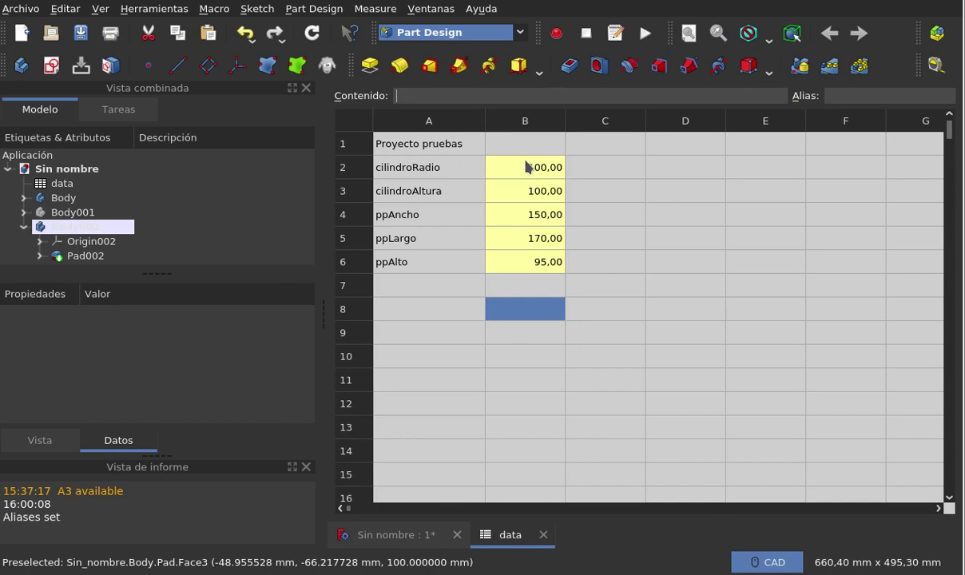
pyautogui.click(377, 534)
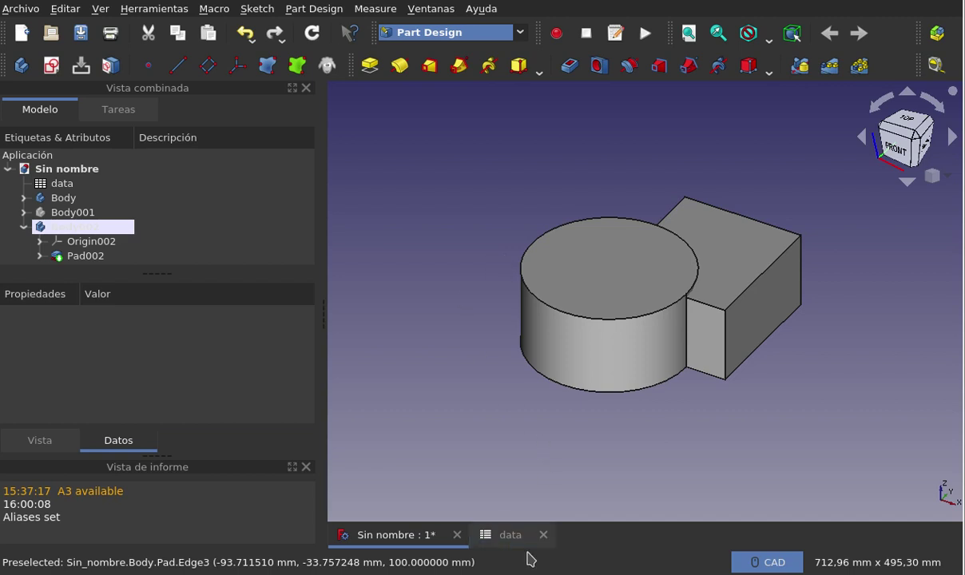
pyautogui.click(504, 533)
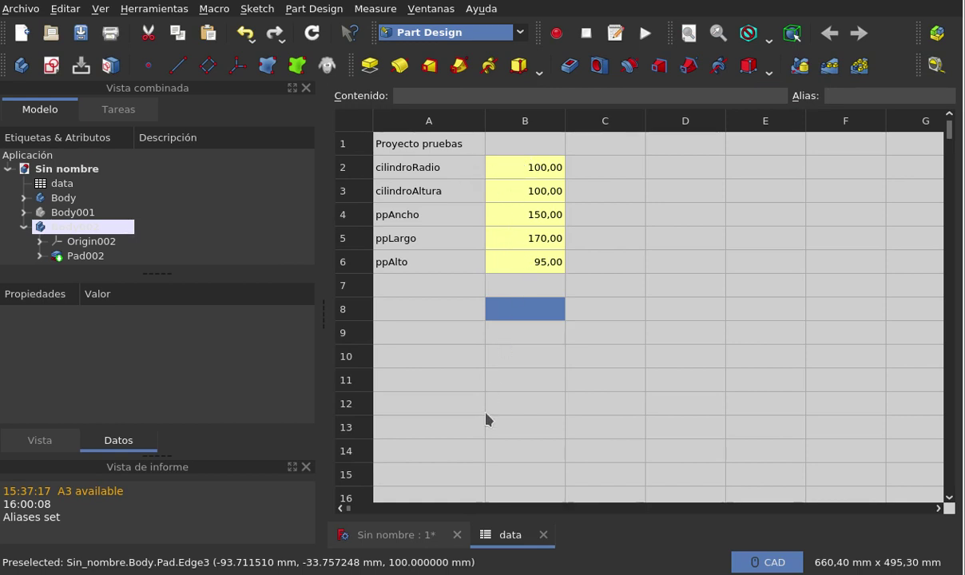
# Switch to the Spreadsheet workbench and select the empty cell C8 in the data sheet
pyautogui.click(496, 32)
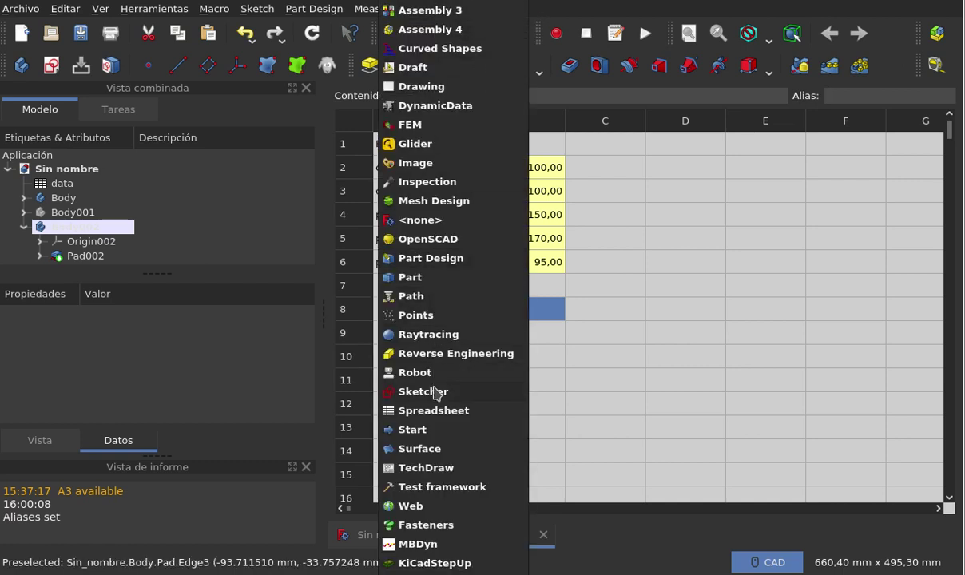
pyautogui.click(434, 411)
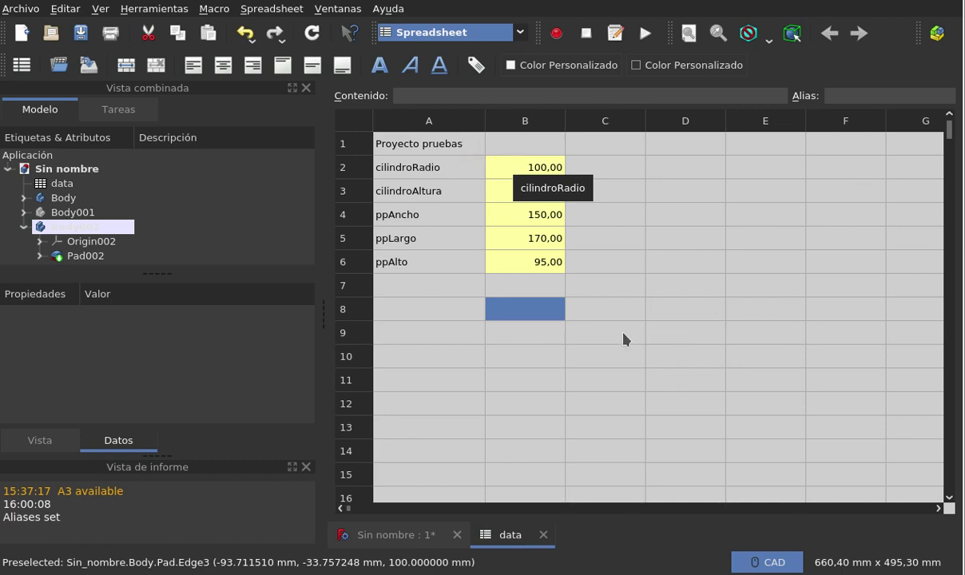
pyautogui.click(610, 312)
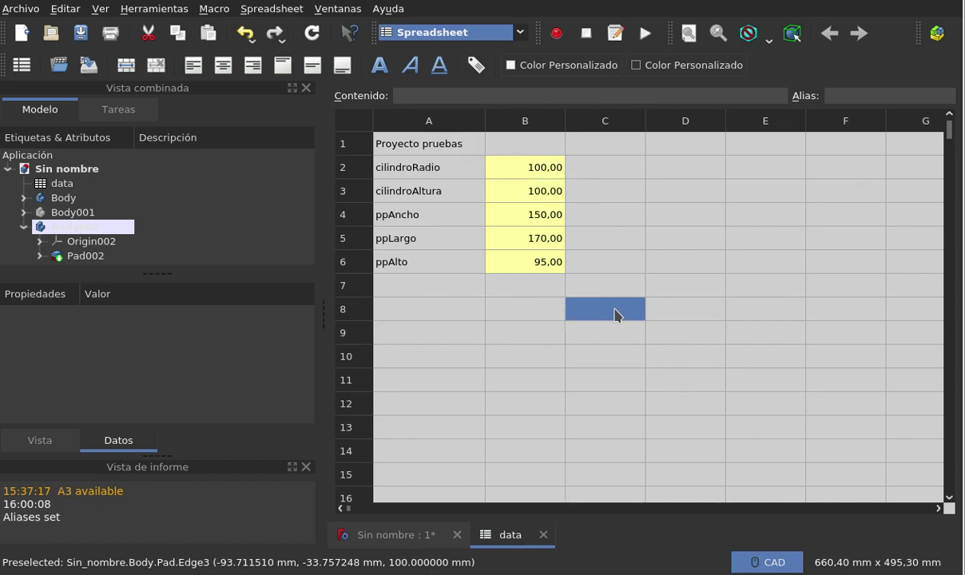